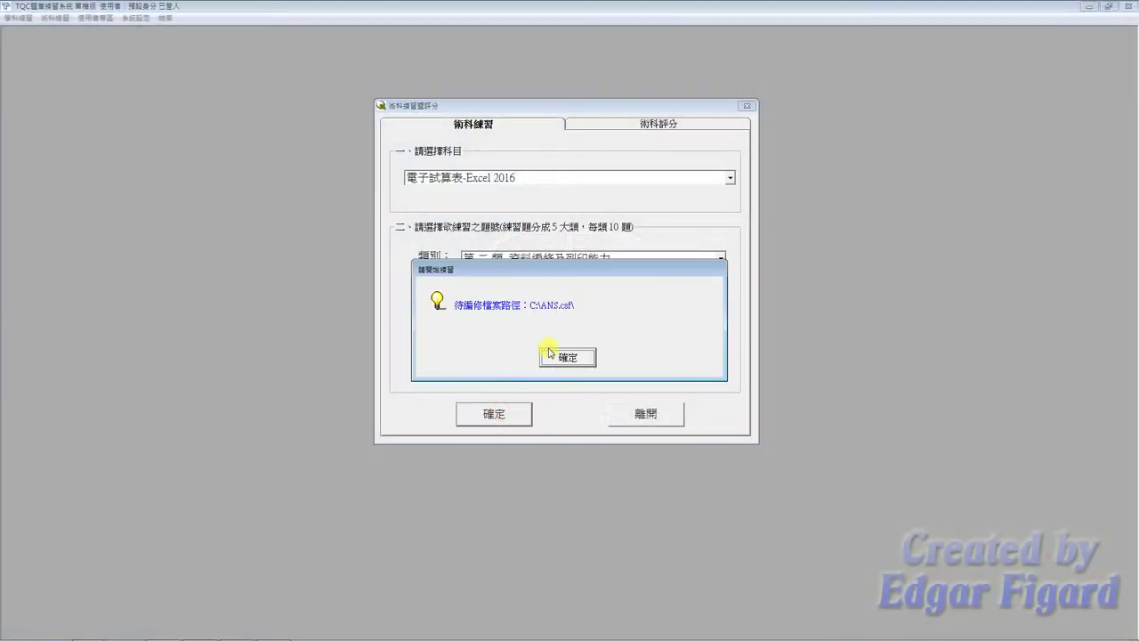
- Dismiss the file-path notice and open EXD02.xlsx from the EXD2 exercise folder
left_click(549, 354)
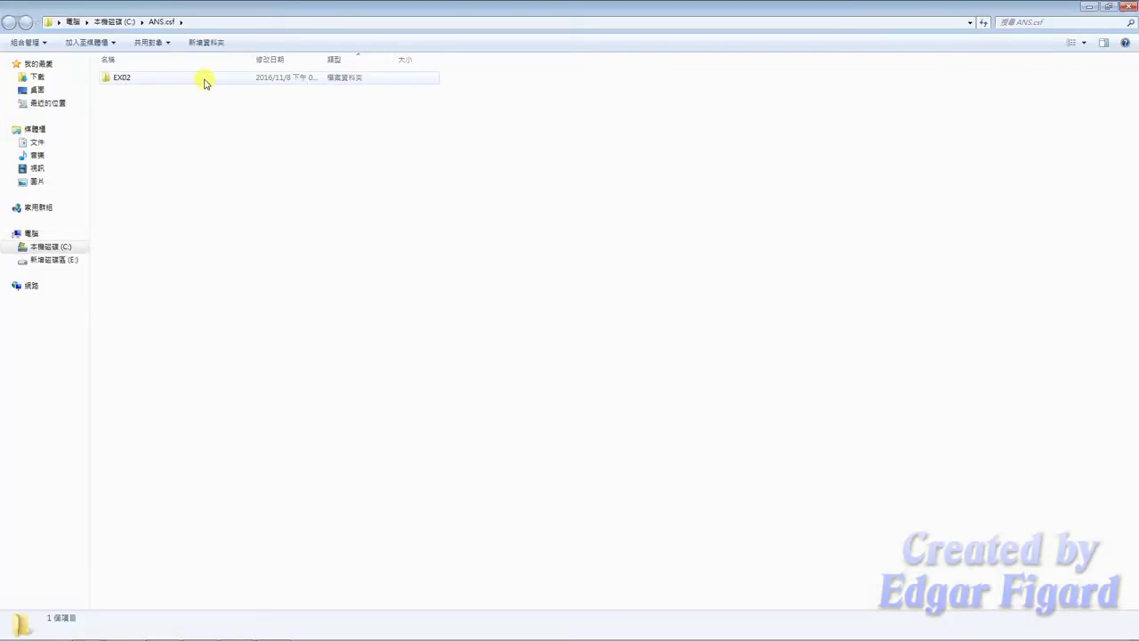
double_click(204, 80)
double_click(204, 80)
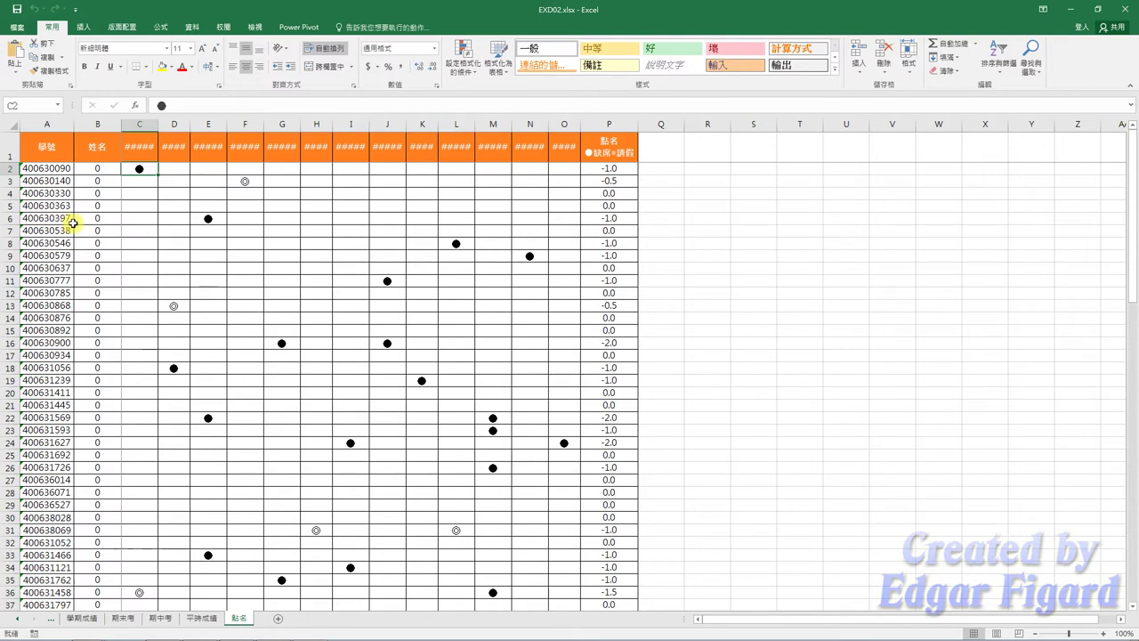
- Select the data table on the 期末考 sheet and name it 期末考
left_click(122, 622)
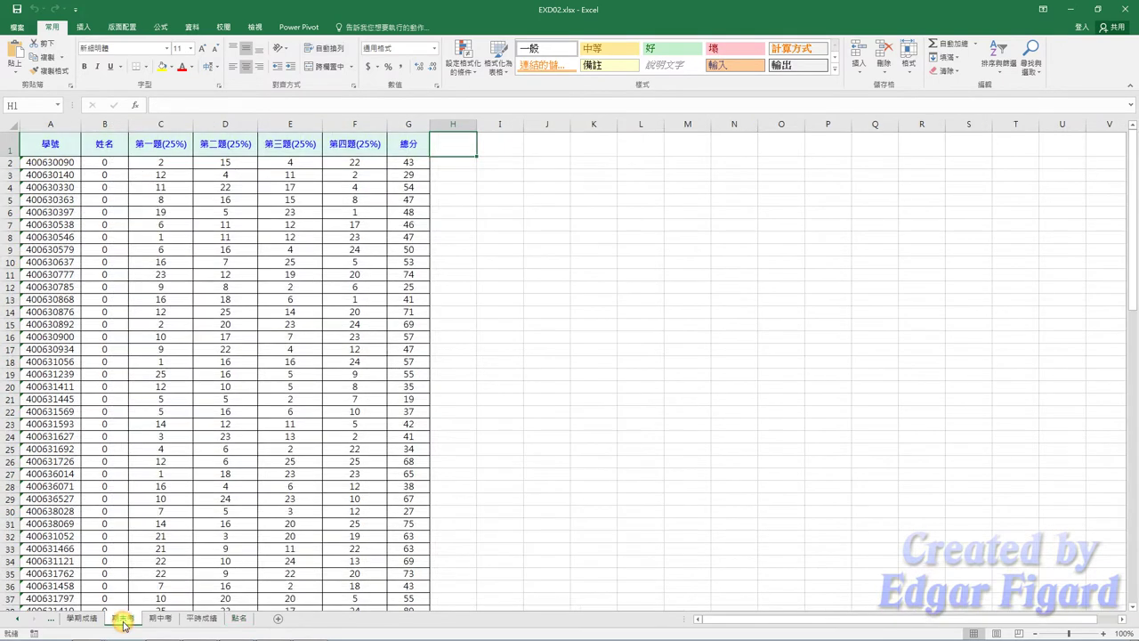
left_click(44, 161)
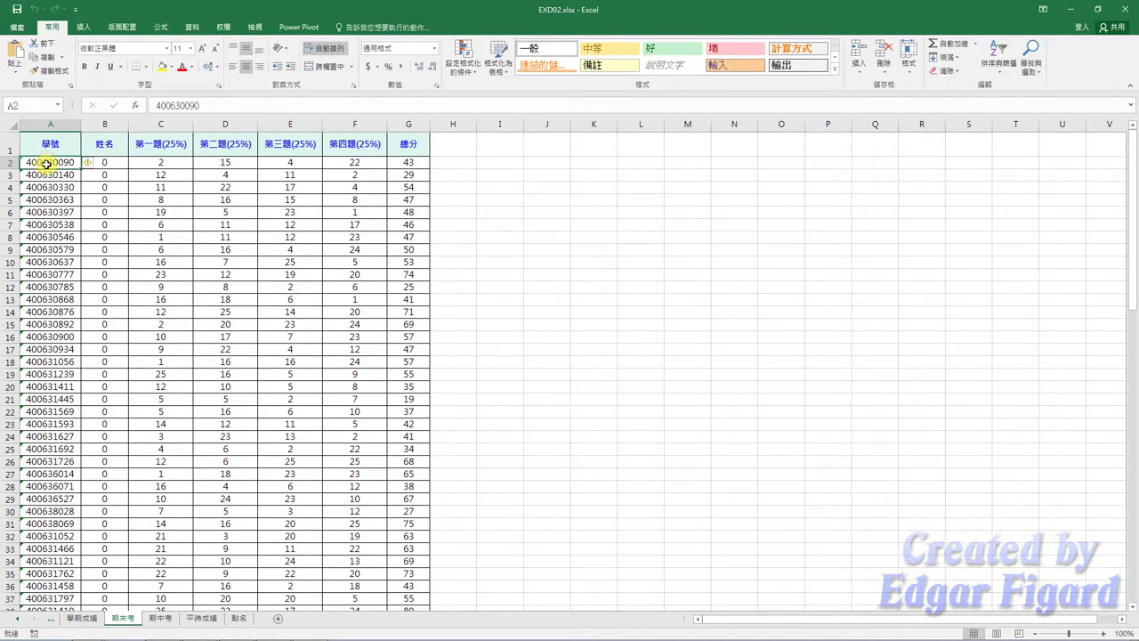
key("ctrl+shift+Right")
key("ctrl+shift+Down")
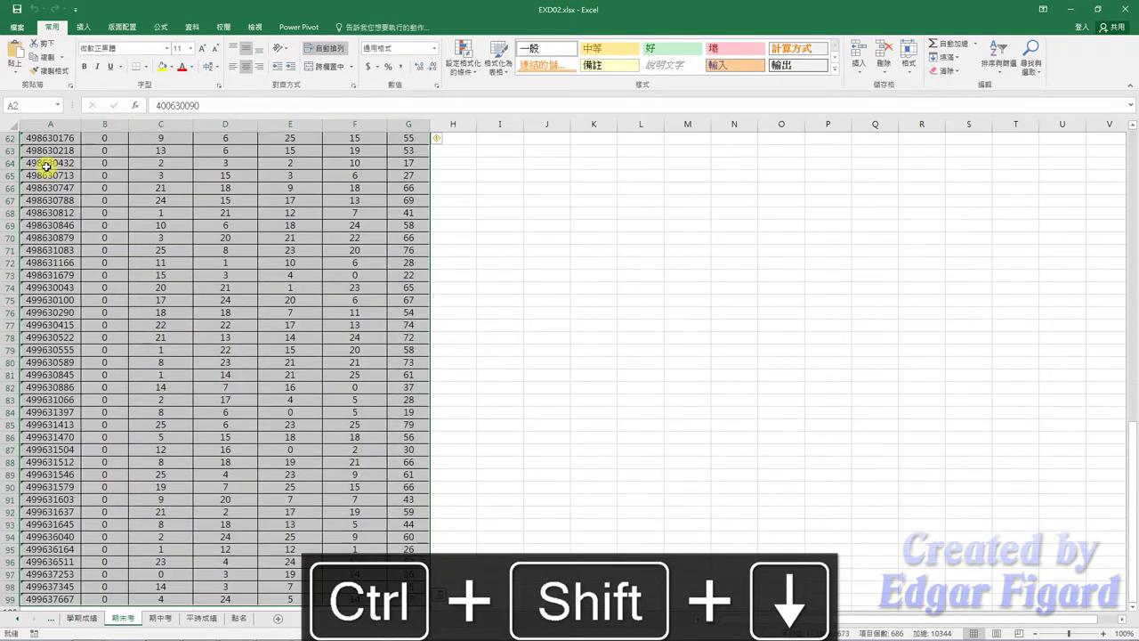
left_click(23, 107)
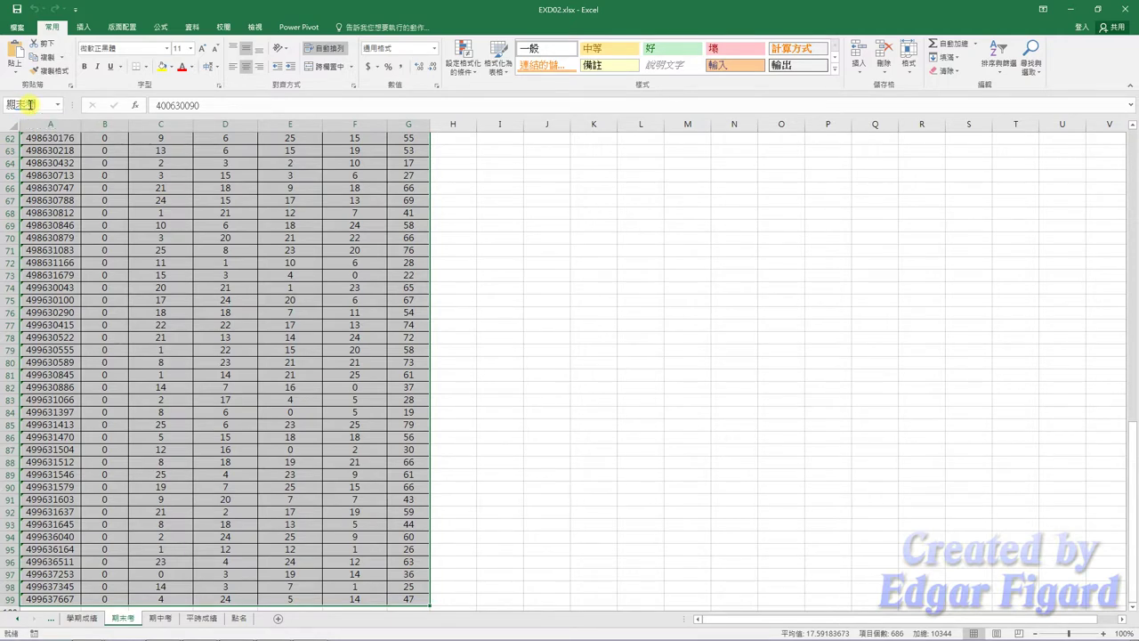
type("期末考")
key("Return")
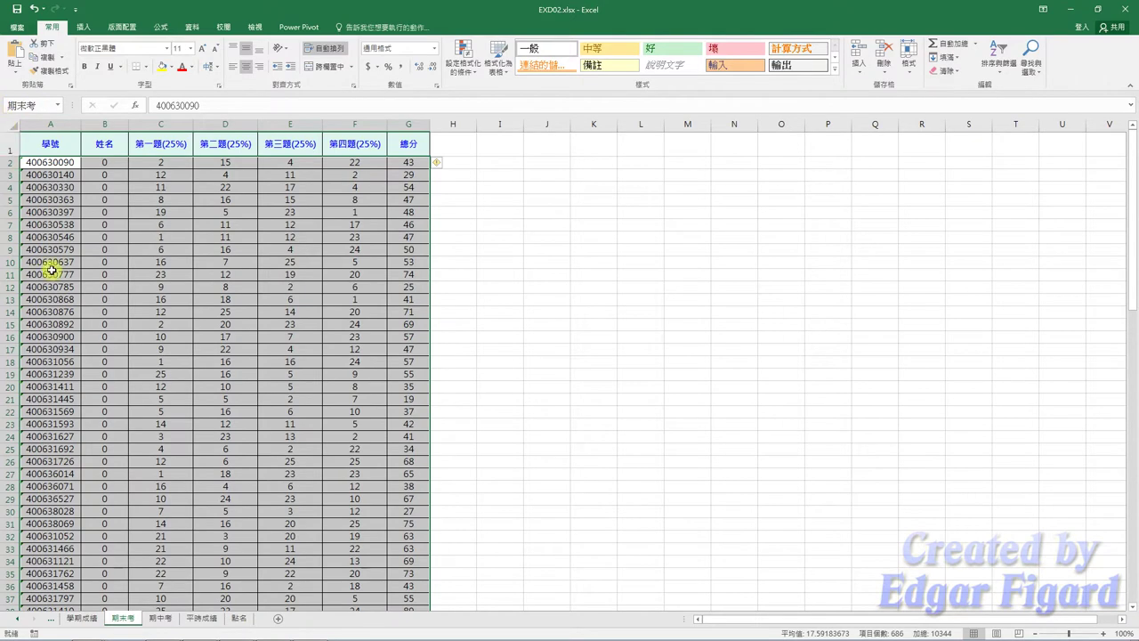
- Select the 期中考 sheet's data through the 總分 column and name it 期中考
left_click(158, 617)
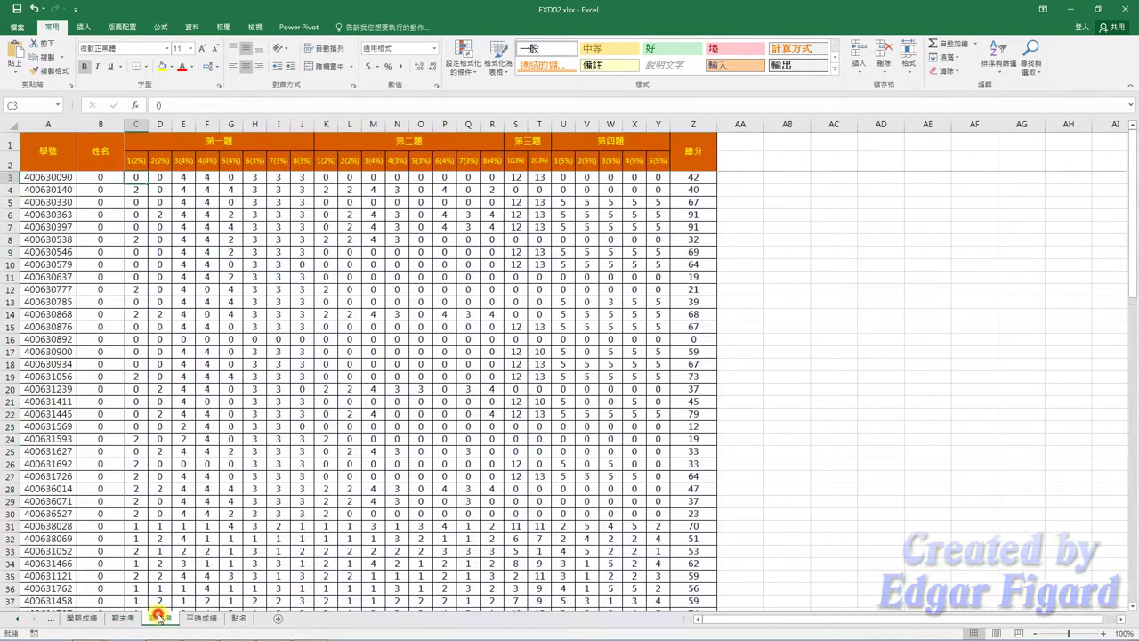
left_click(36, 180)
key("ctrl+shift+Right")
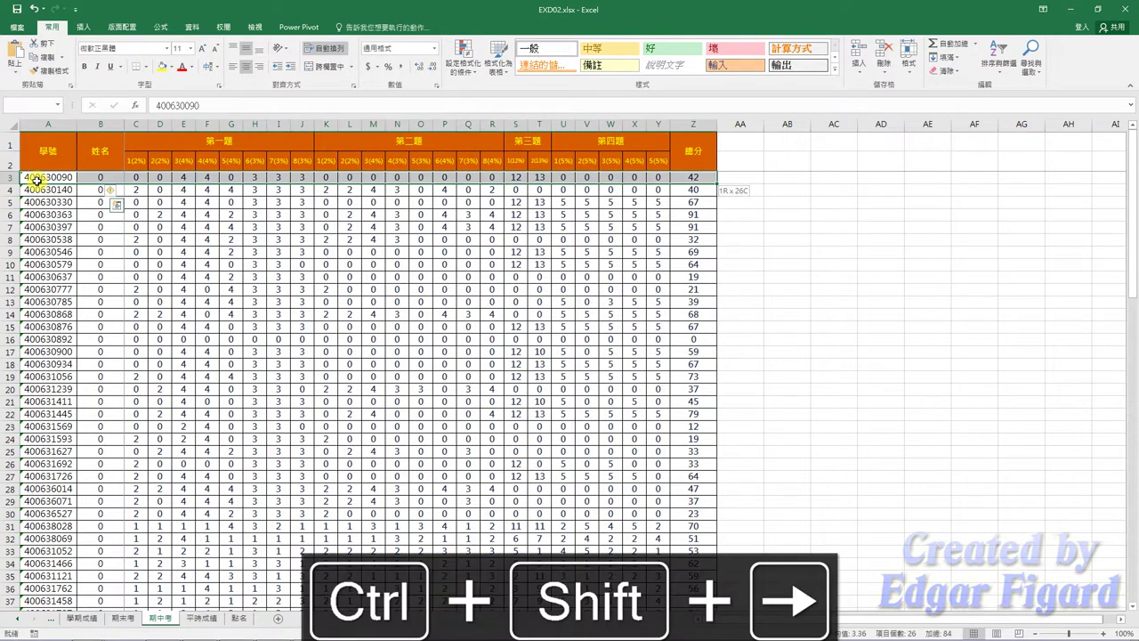
key("ctrl+shift+Down")
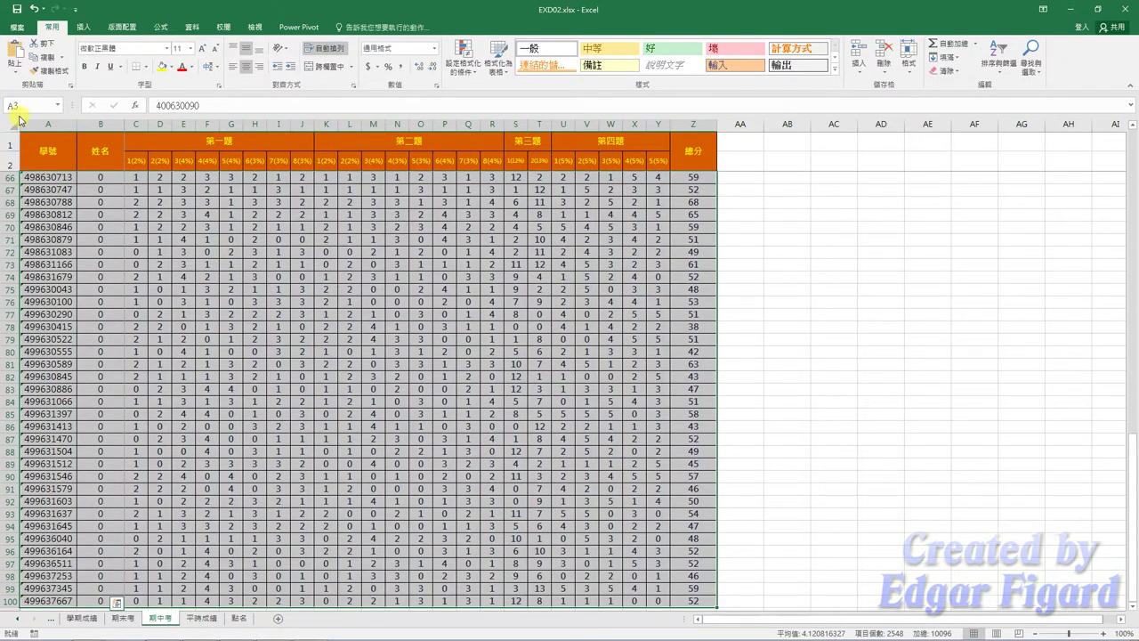
left_click(24, 105)
type("期")
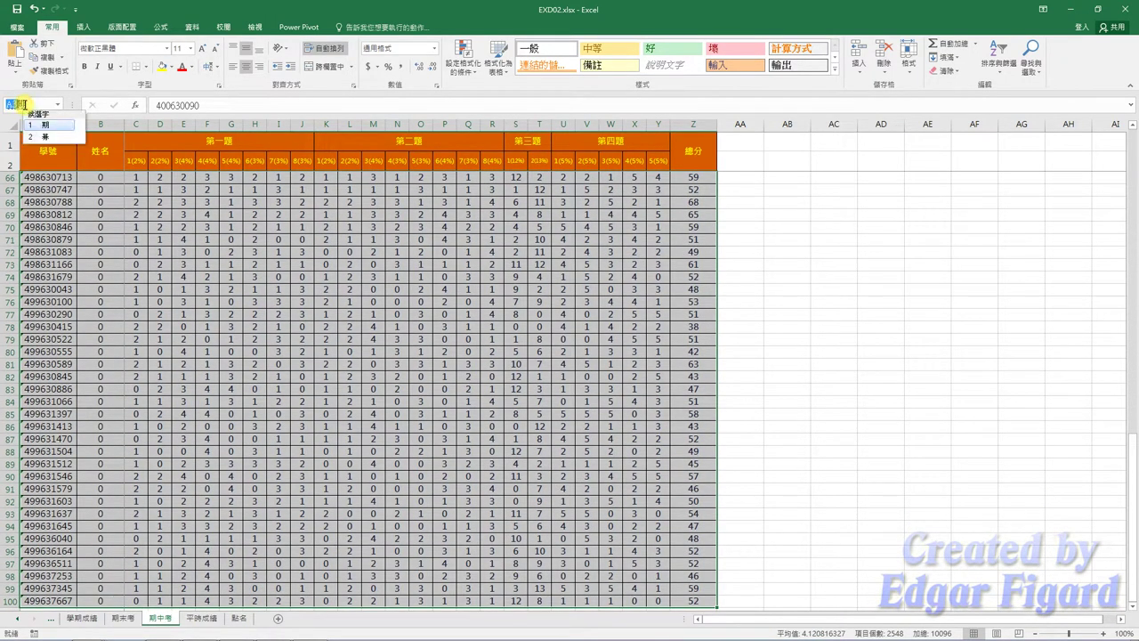
type("中考")
key("Return")
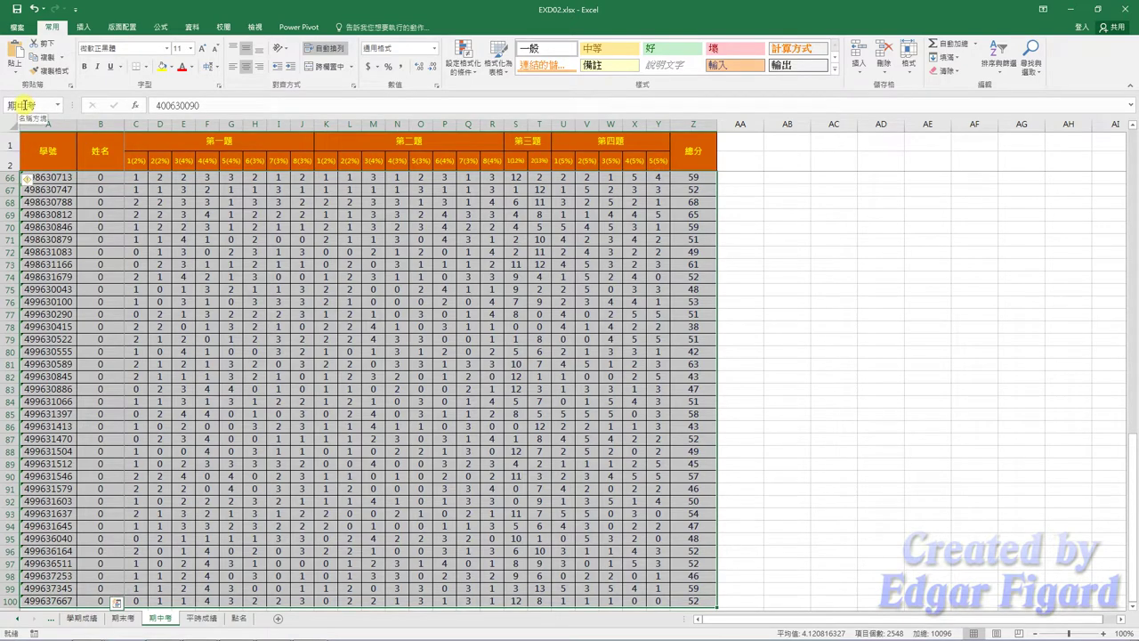
left_click(196, 622)
- Select the regular-grades data through the average column and name it 平時成績
left_click(29, 171)
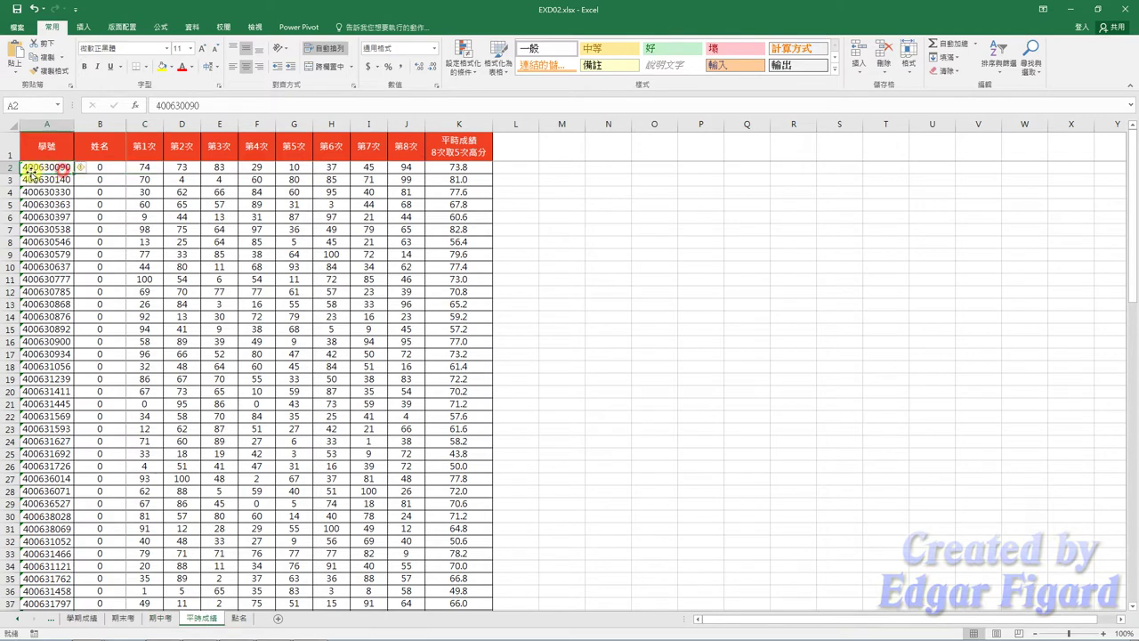
key("ctrl+shift+Right")
key("ctrl+shift+Down")
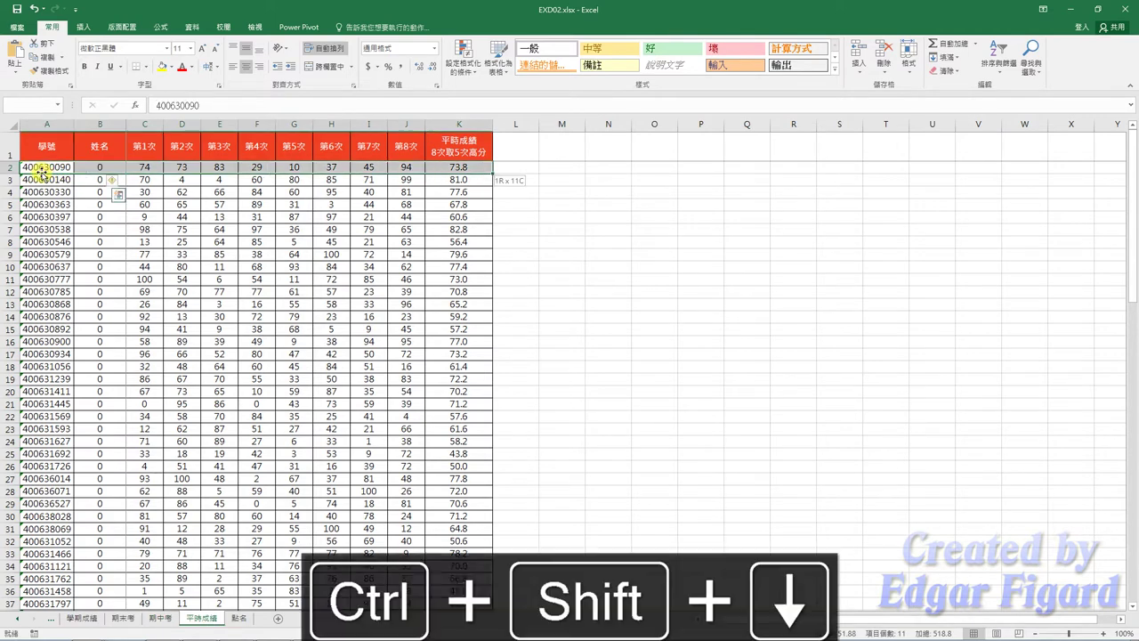
left_click(38, 105)
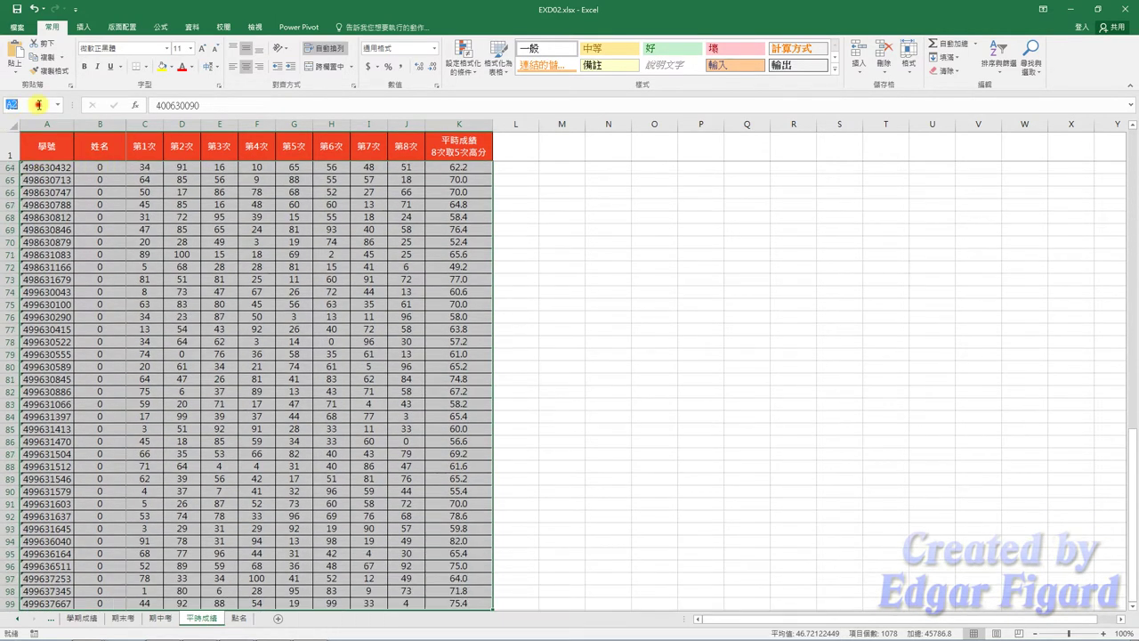
type("平時成")
type("績")
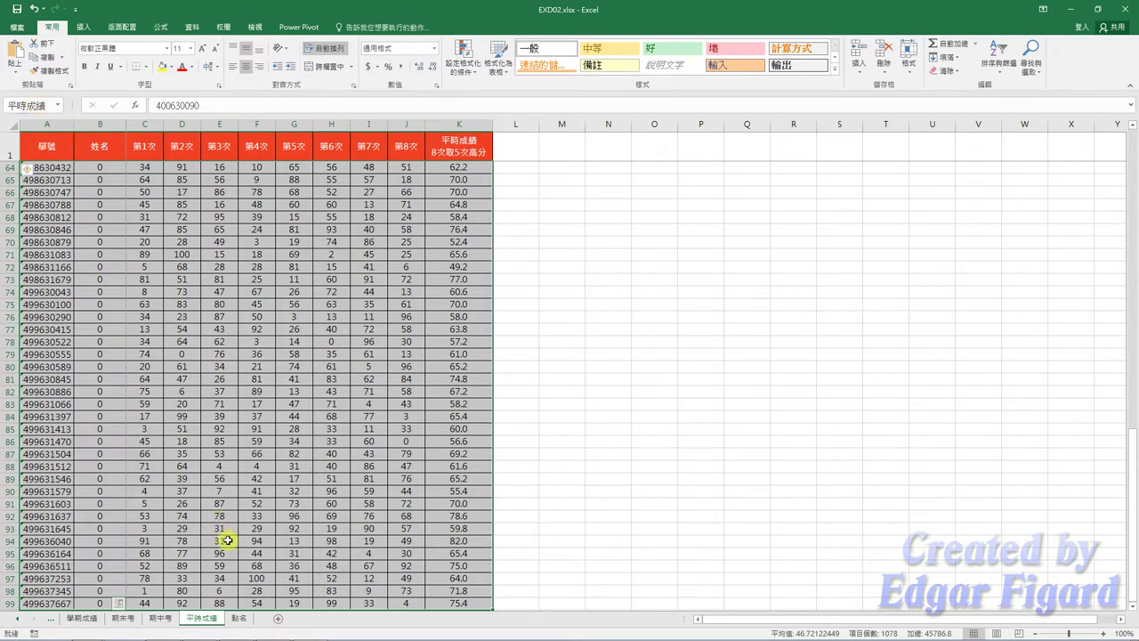
- Name the attendance table on the 點名 sheet, through column P, as 點名
left_click(237, 618)
left_click(237, 618)
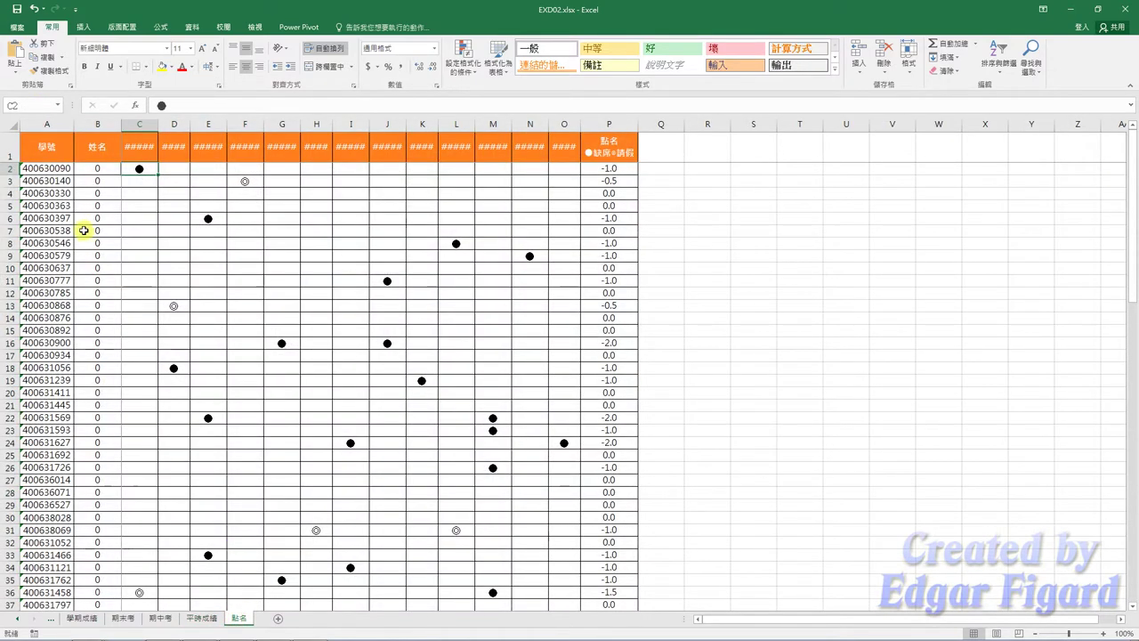
left_click(49, 167)
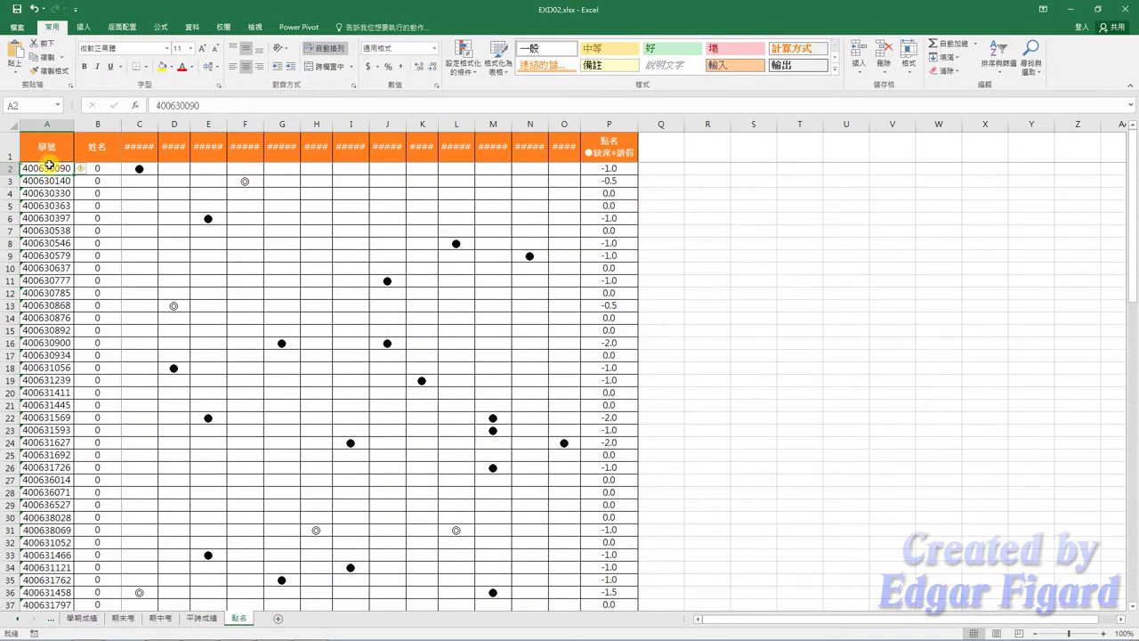
key("ctrl+shift+Right")
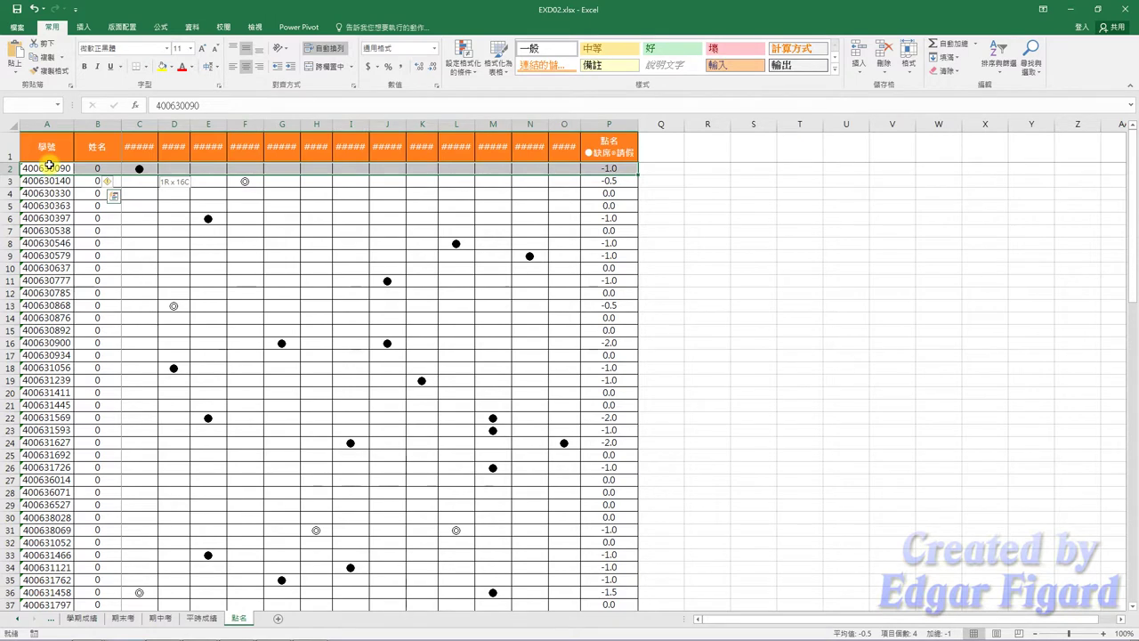
key("ctrl+shift+Down")
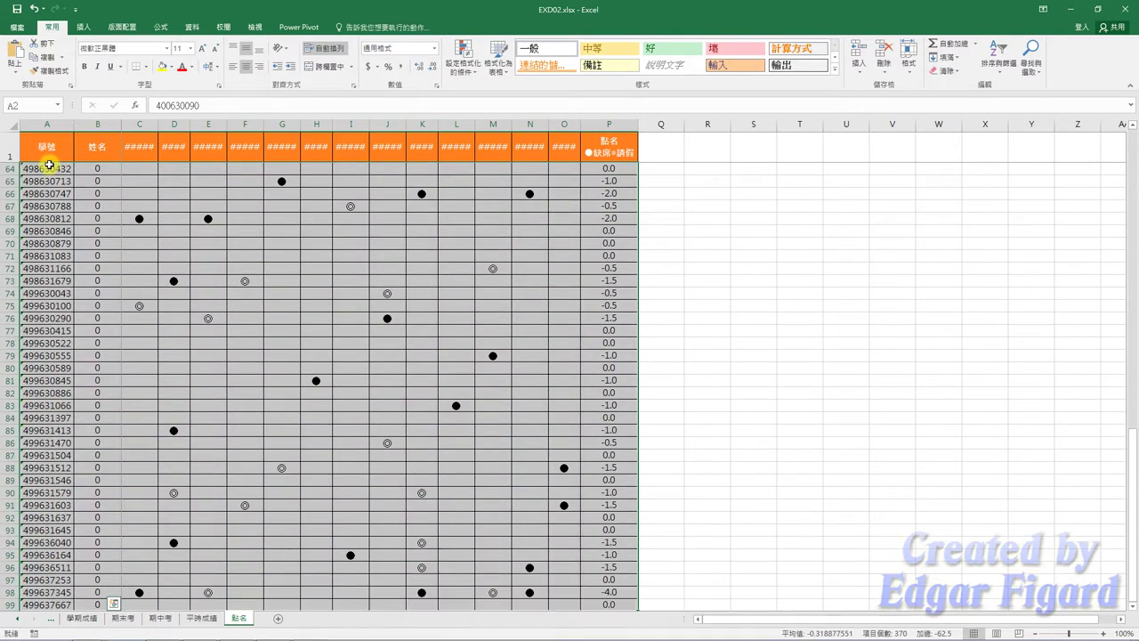
left_click(21, 106)
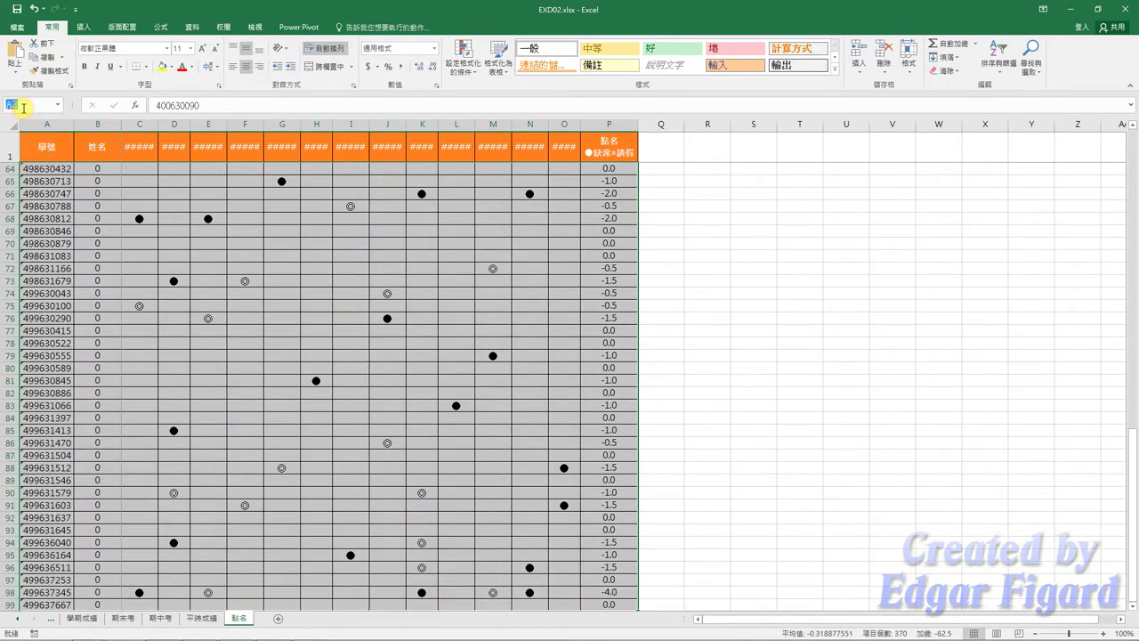
type("點名")
key("Return")
scroll(103, 238, "up", 4)
scroll(105, 240, "up", 3)
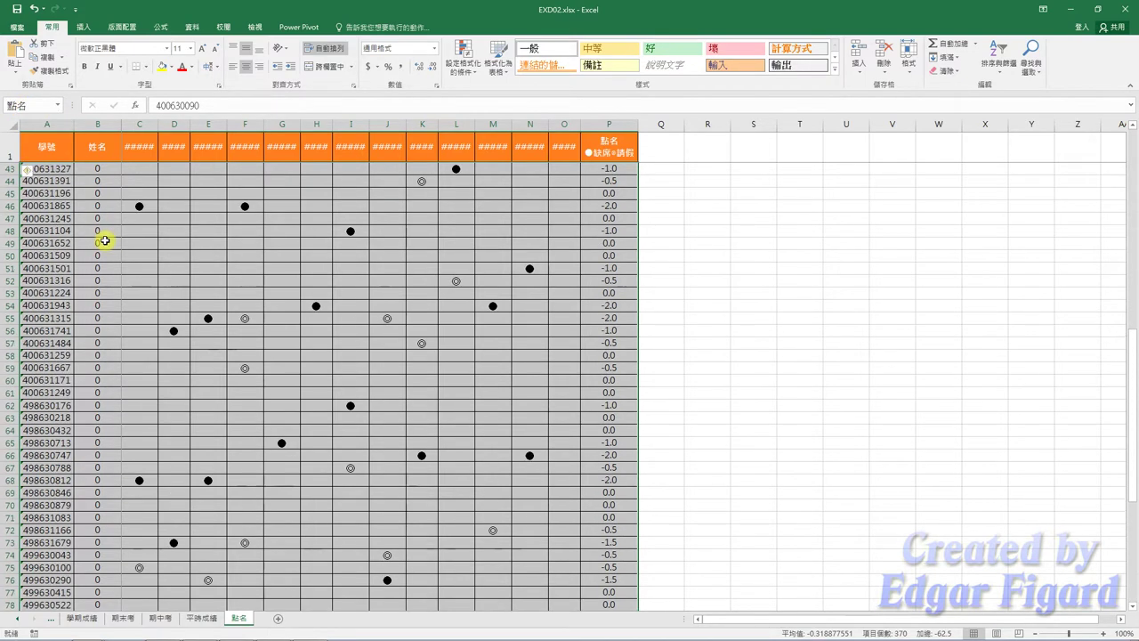
scroll(105, 240, "up", 11)
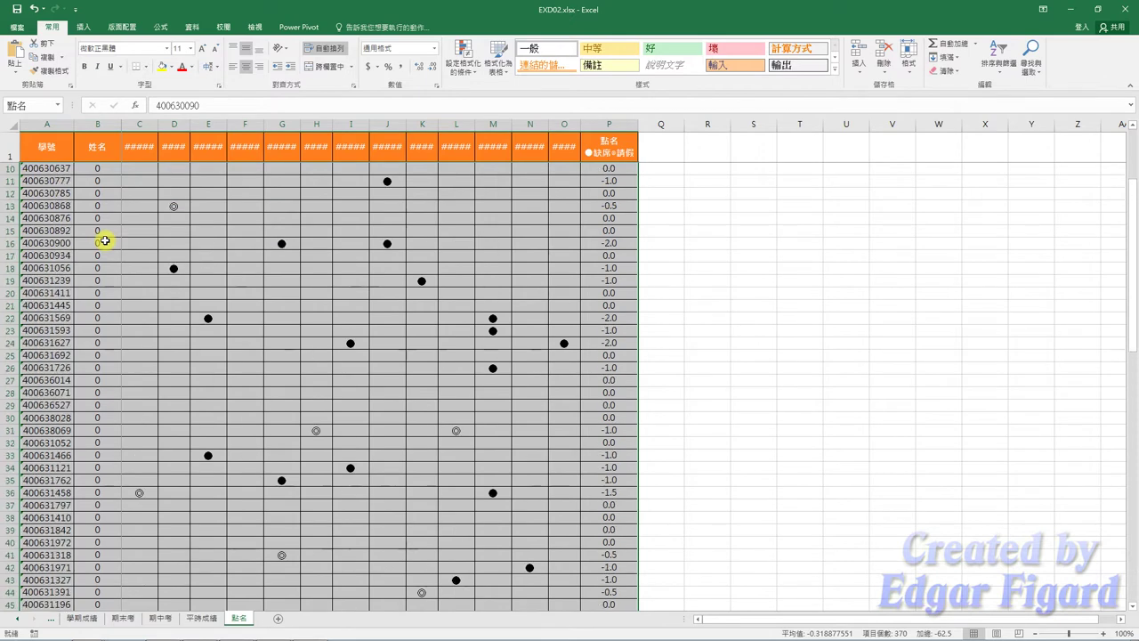
left_click(20, 620)
- Select C3 on 學期成績 and copy =VLOOKUP(A3,平時成績,11,0) from 201公式.txt
left_click(140, 619)
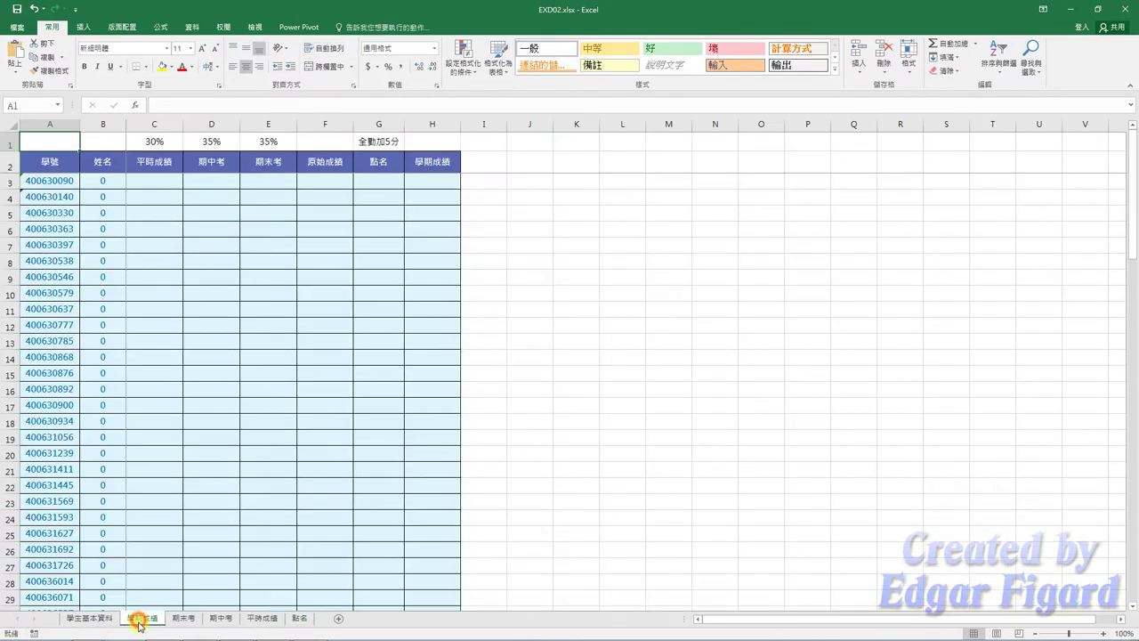
left_click(174, 183)
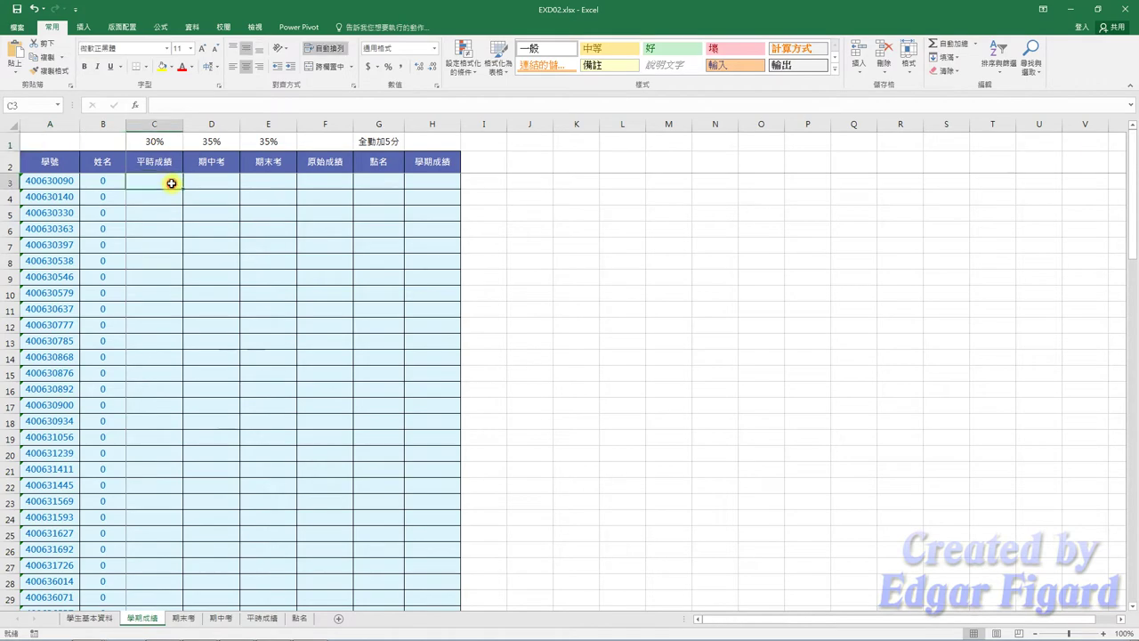
left_click(196, 109)
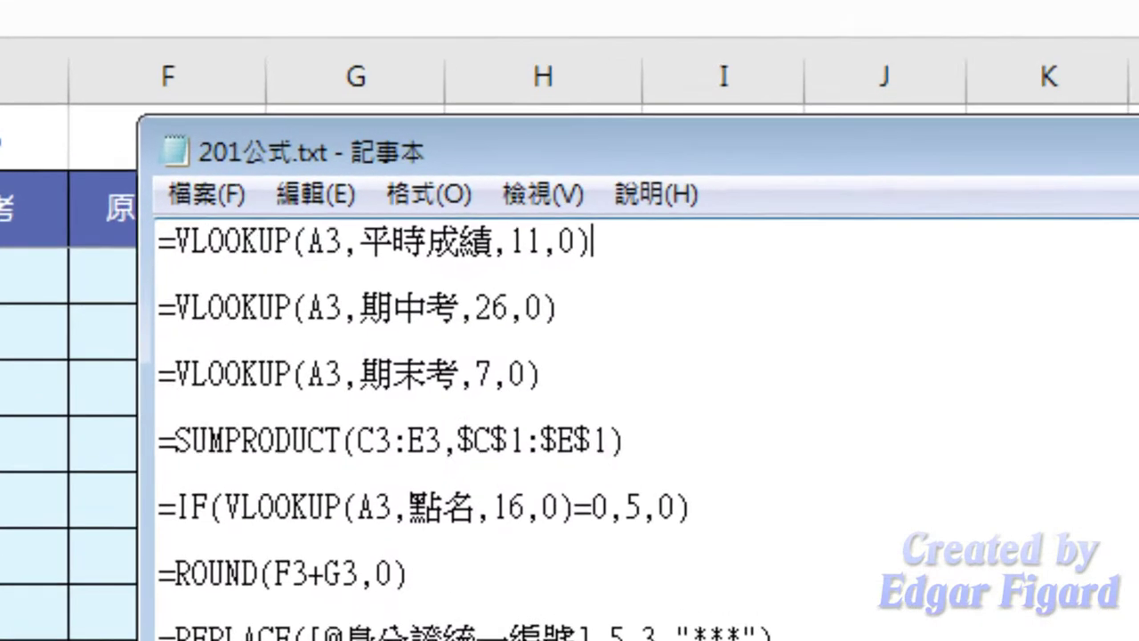
left_click(662, 257)
left_click_drag(665, 256, 127, 256)
key("ctrl+c")
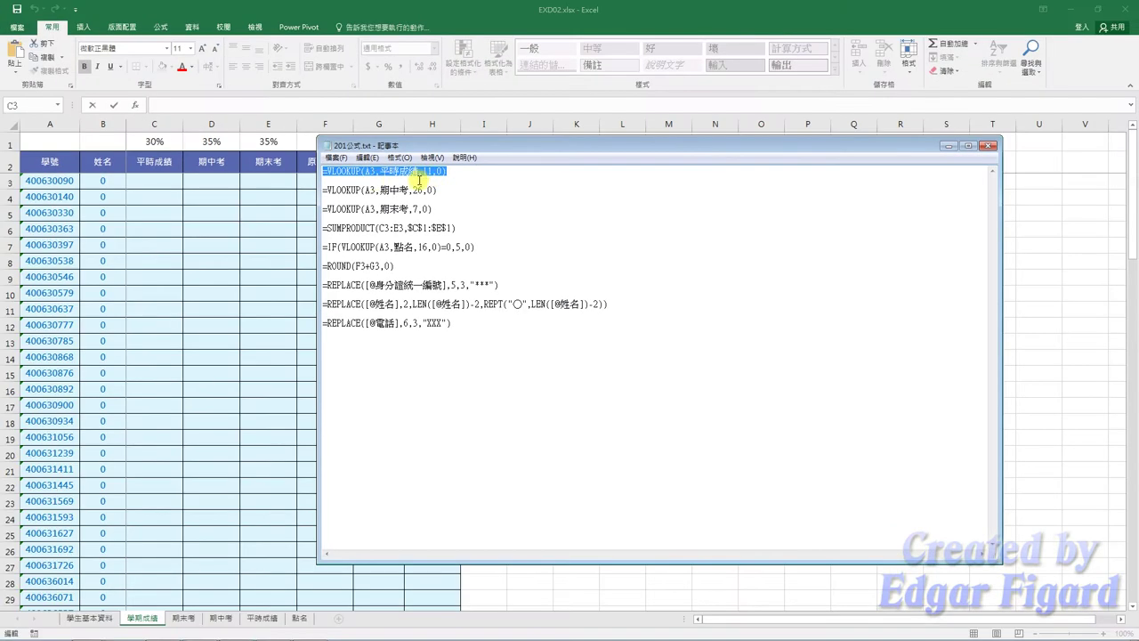
- Paste the 平時成績 lookup into C3 (showing 73.8), then select the 期中考 formula in the notes
left_click(311, 107)
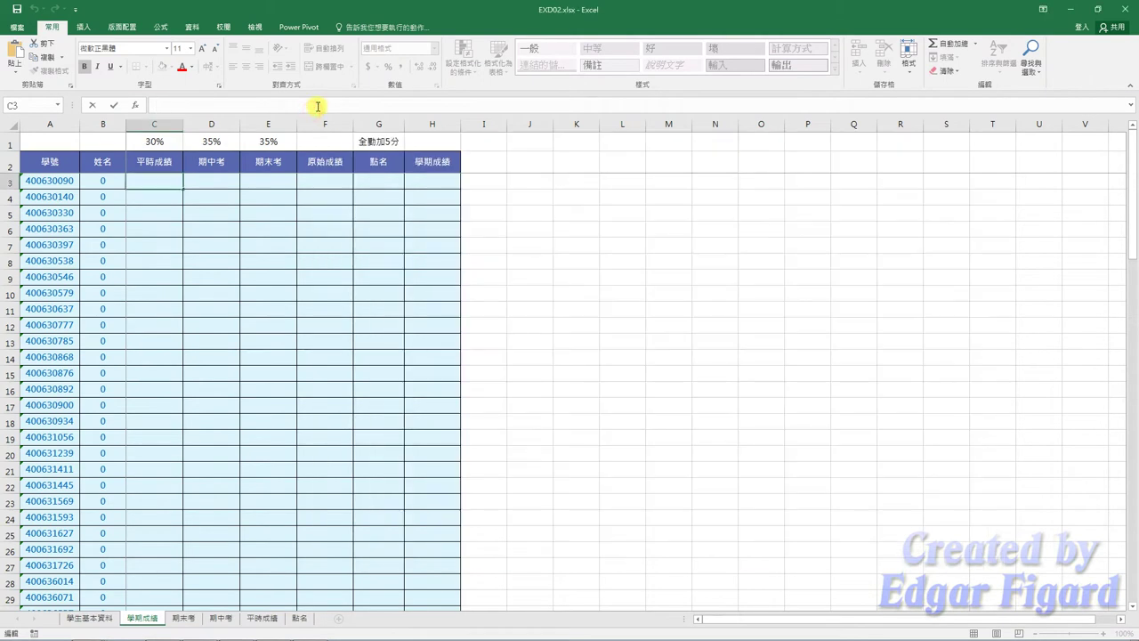
double_click(171, 180)
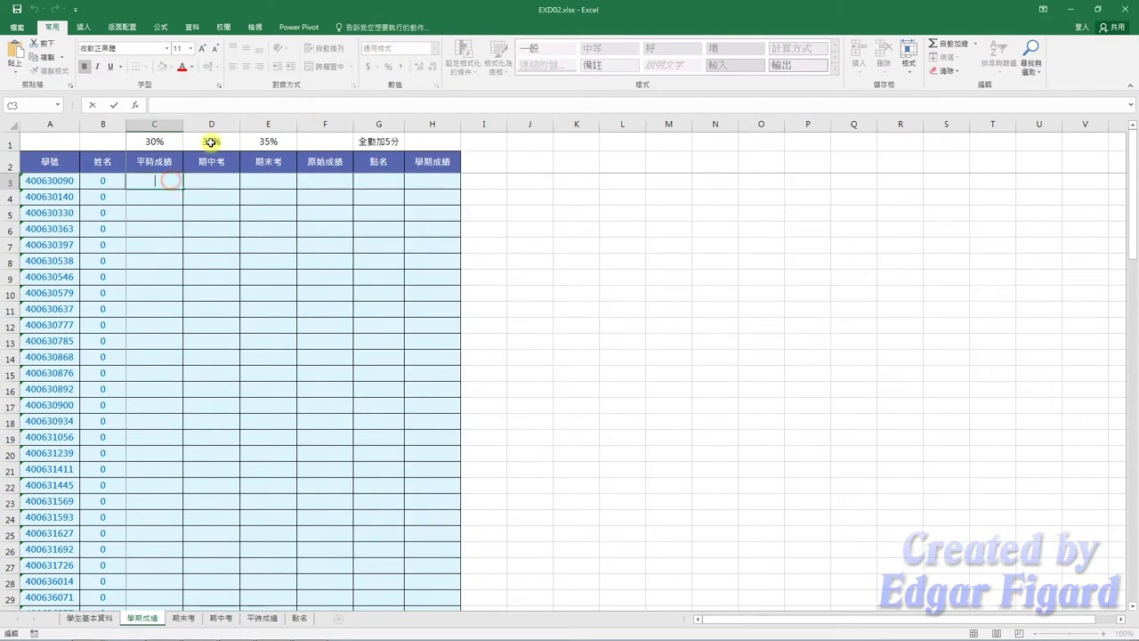
key("ctrl+v")
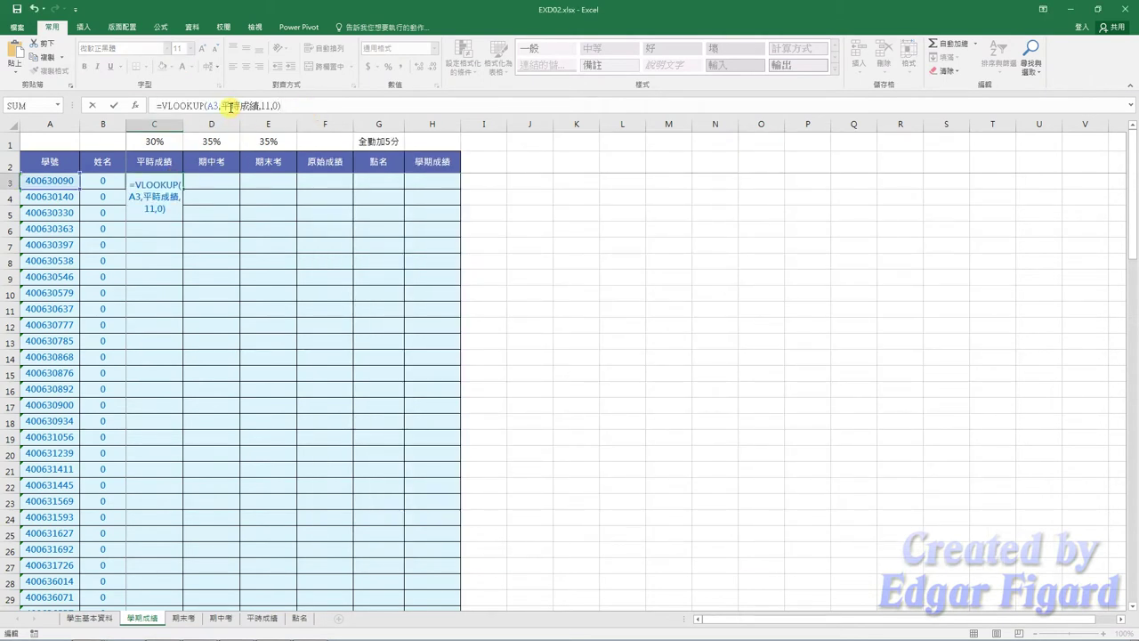
key("Return")
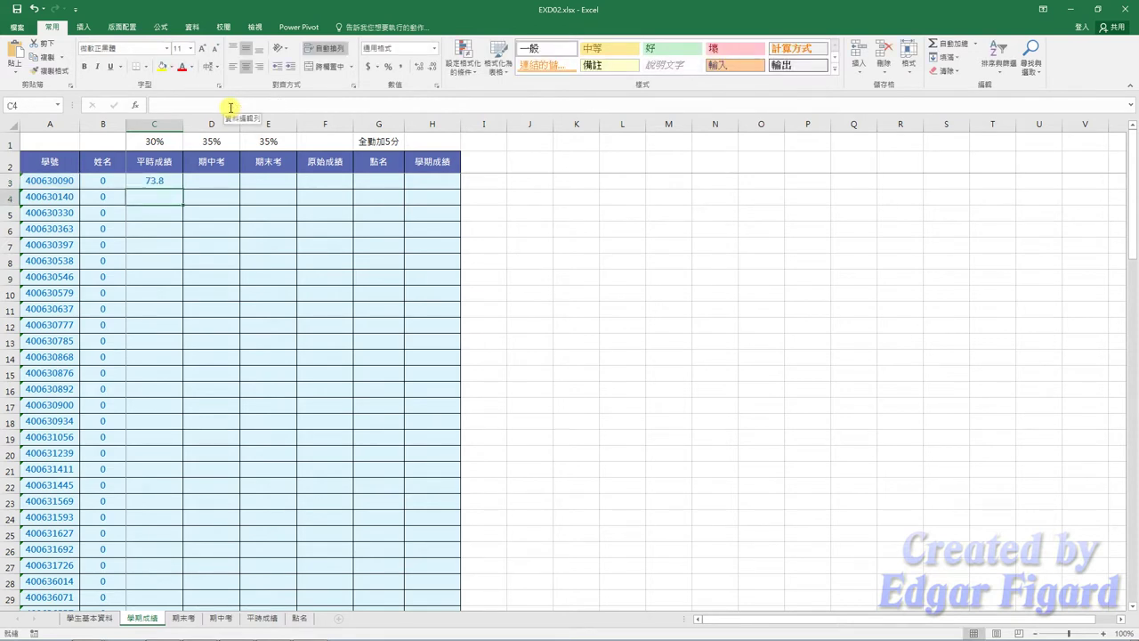
left_click(222, 177)
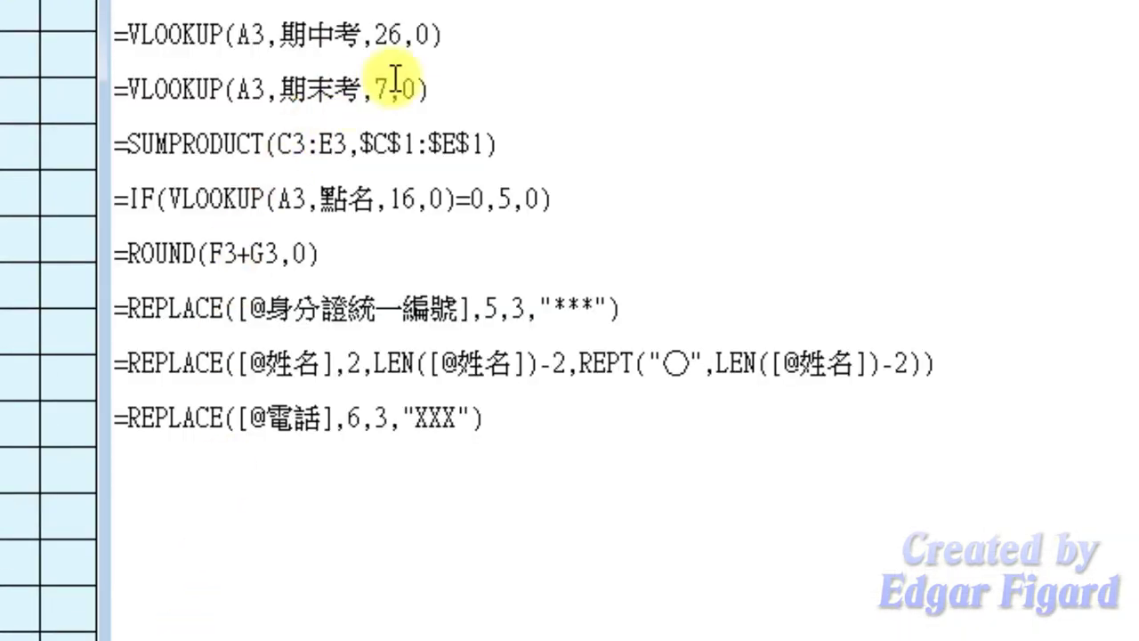
mouse_move(469, 31)
left_mouse_down()
mouse_move(115, 31)
mouse_move(456, 22)
left_mouse_up()
key("ctrl+c")
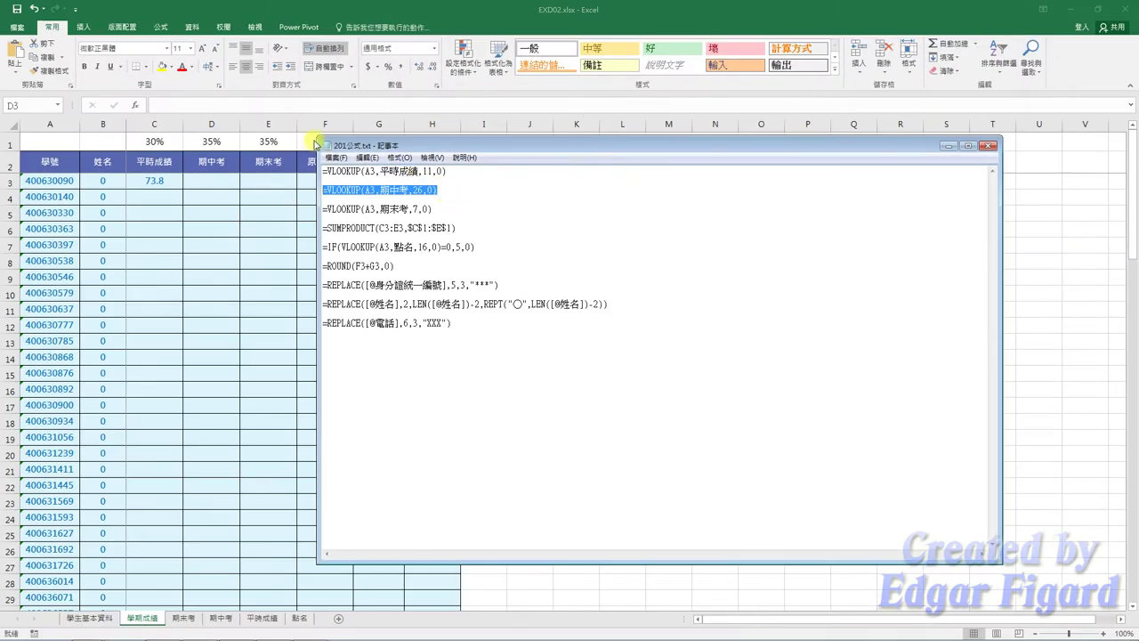
- Enter =VLOOKUP(A3,期中考,26,0) in D3, giving 42
left_click(228, 184)
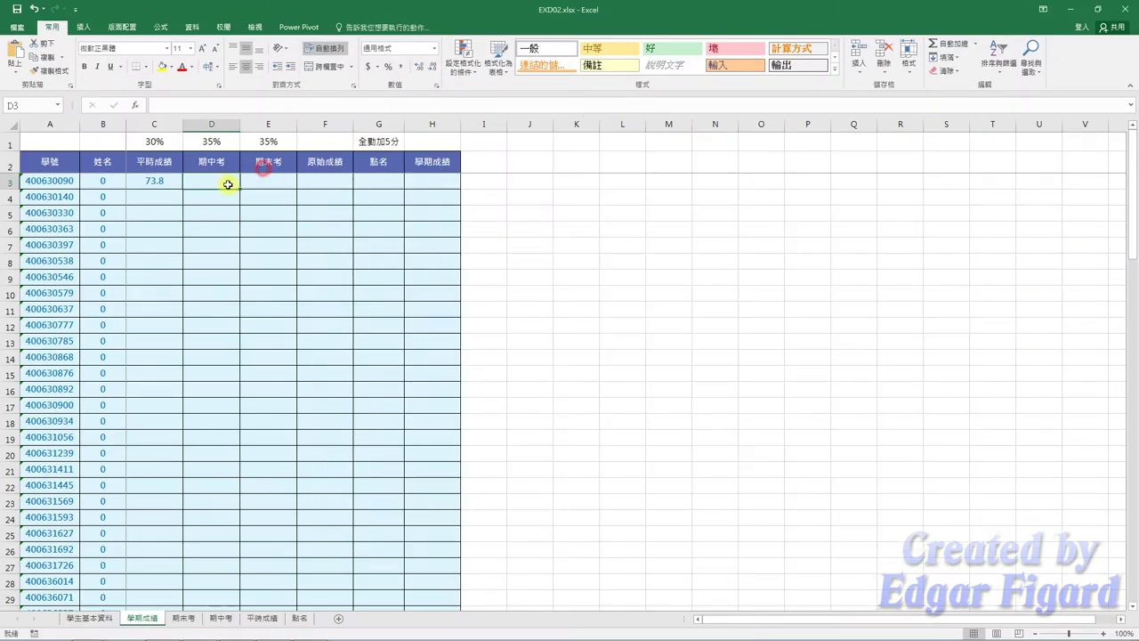
left_click(224, 106)
key("ctrl+v")
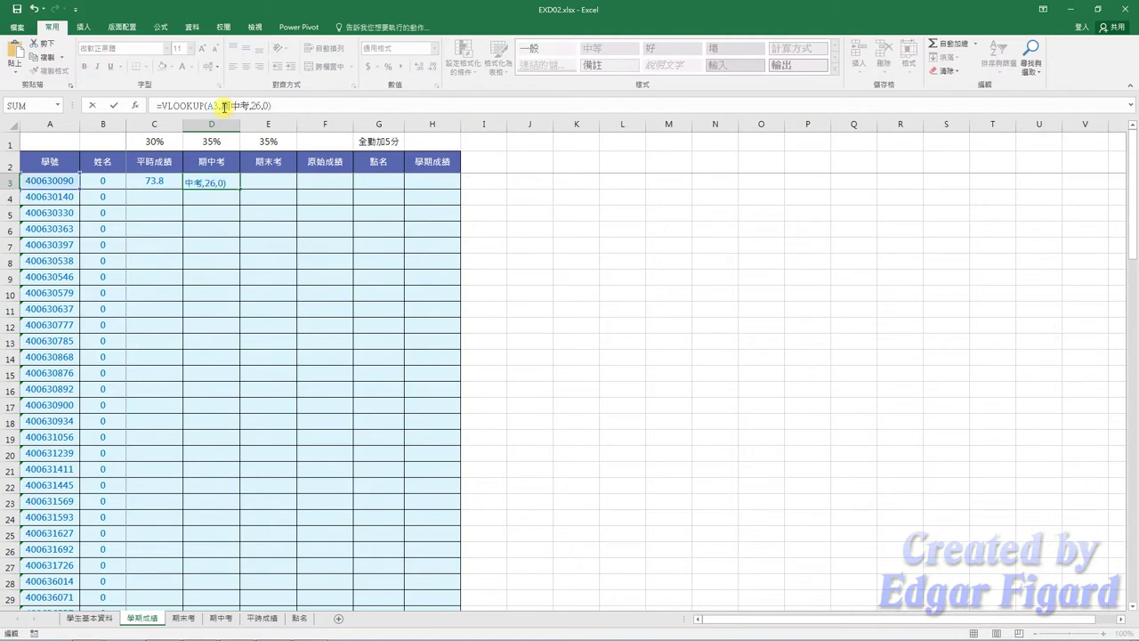
key("Return")
- Copy =VLOOKUP(A3,期末考,7,0) from the notes and enter it in E3, giving 43
left_click(265, 181)
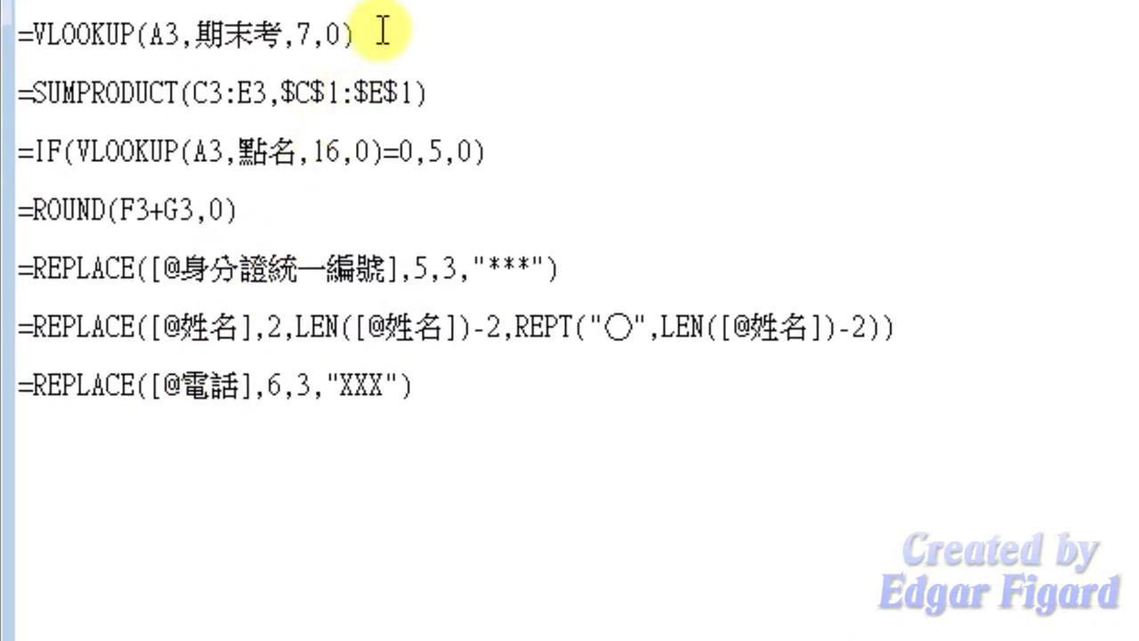
left_click_drag(380, 32, 8, 36)
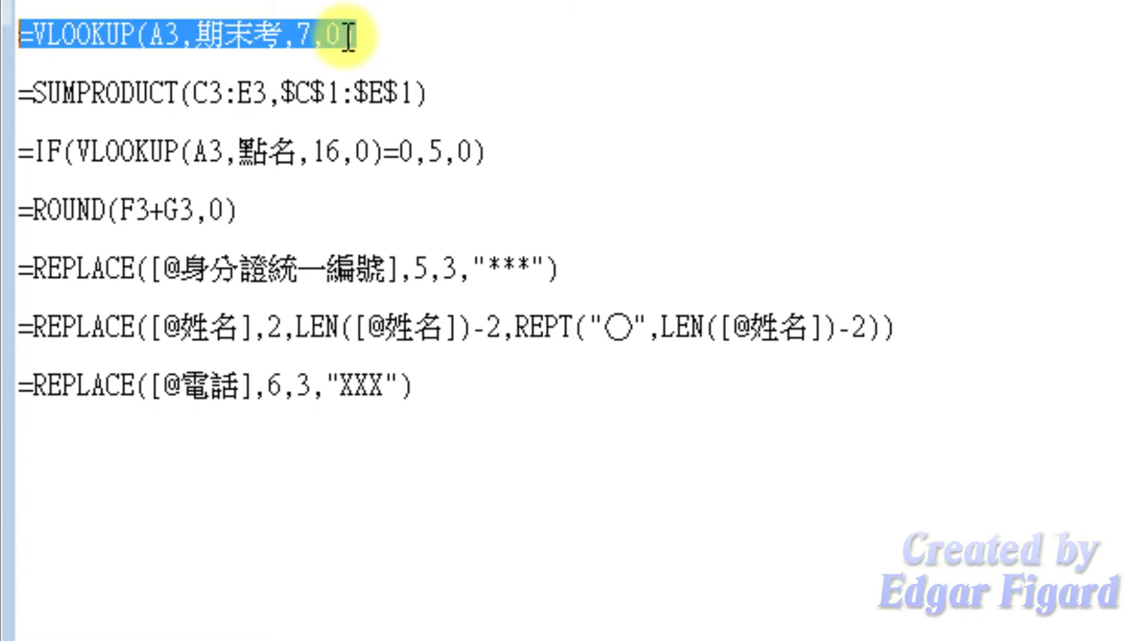
left_click_drag(347, 38, 361, 37)
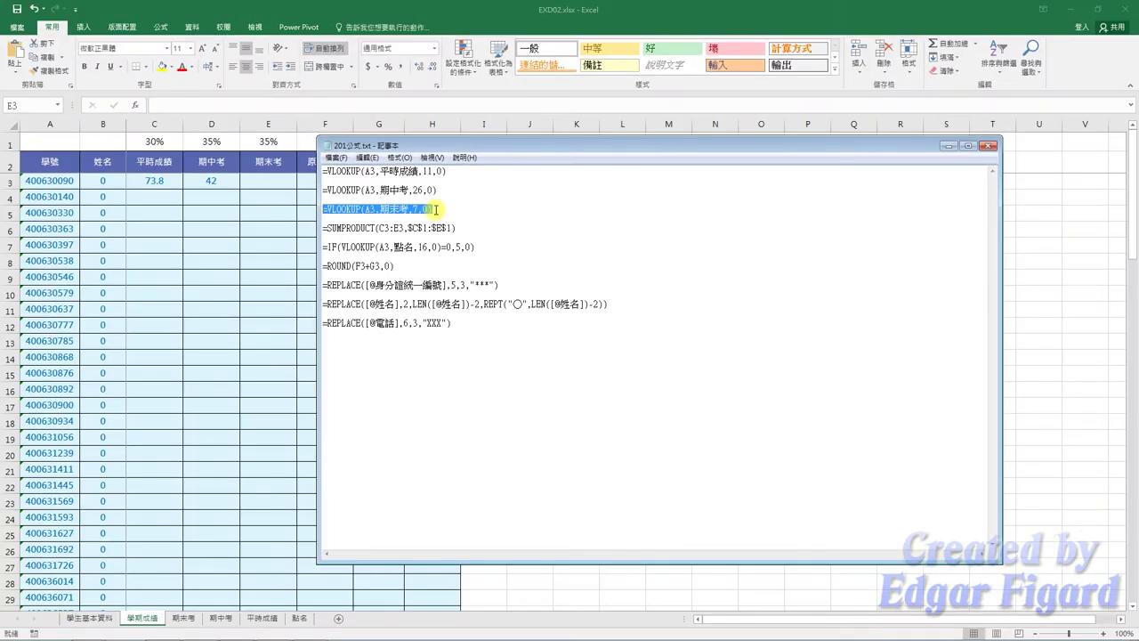
left_click(278, 184)
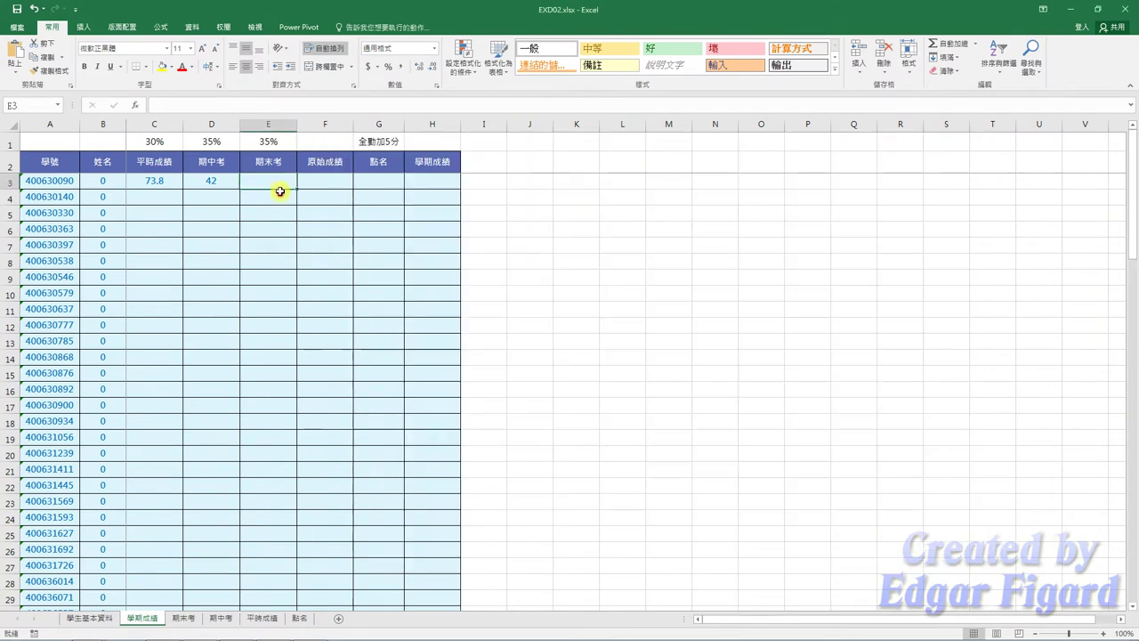
left_click(247, 106)
type("=VLOOKUP(A3,期末考,7,0)")
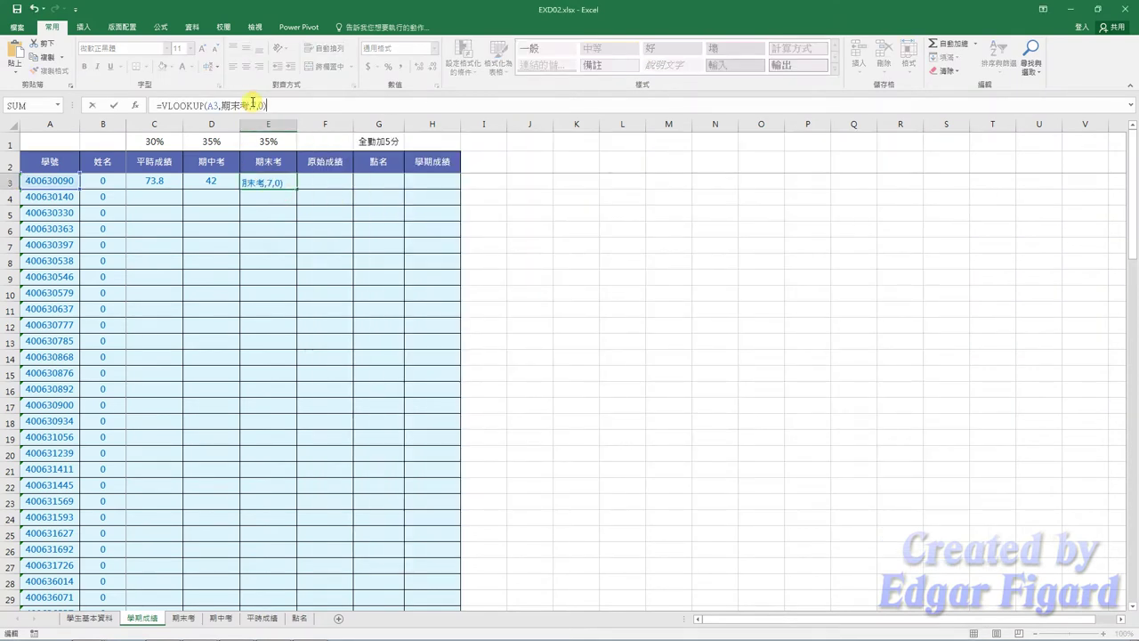
key("Return")
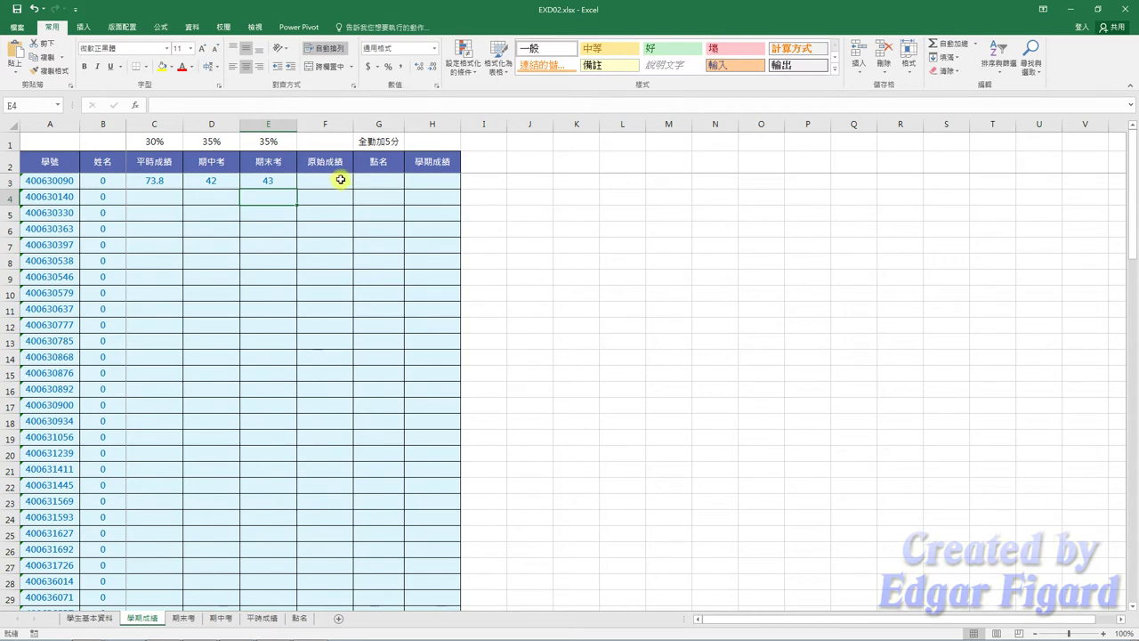
- Enter =SUMPRODUCT(C3:E3,$C$1:$E$1) in F3 for a 原始成績 of 51.9
left_click(341, 180)
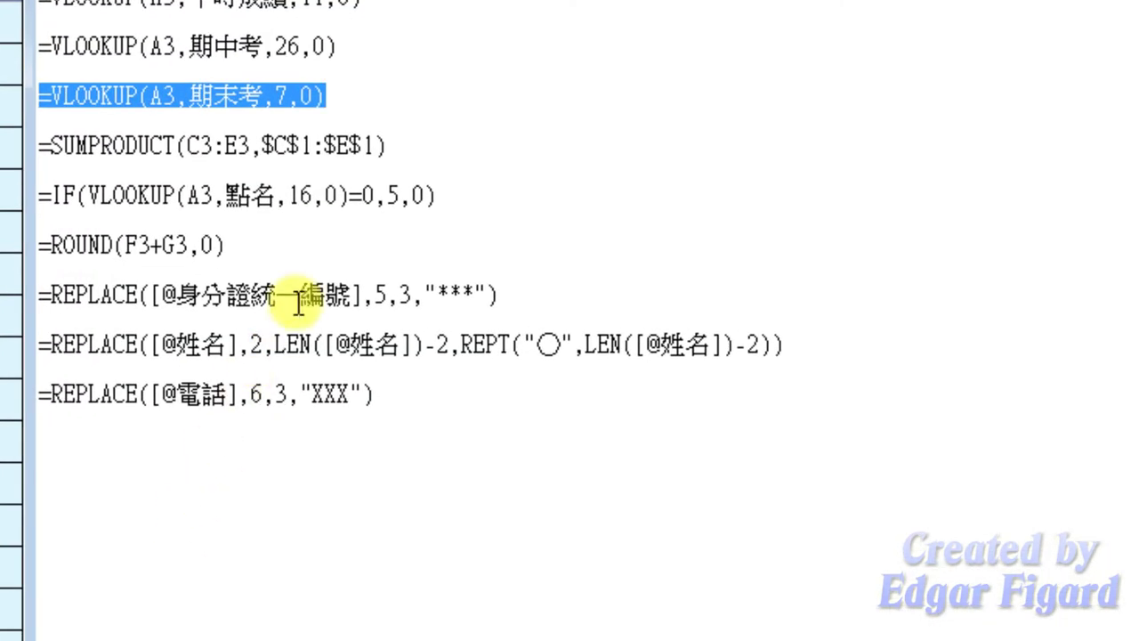
left_click_drag(391, 145, 35, 147)
key("ctrl+c")
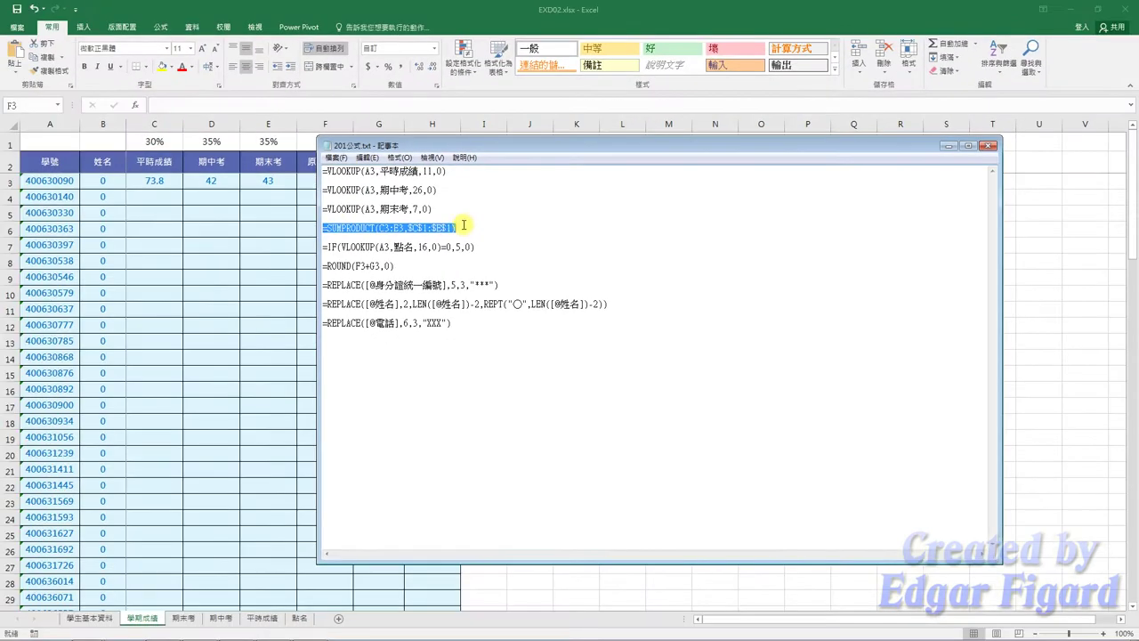
left_click(286, 223)
left_click(331, 177)
left_click(340, 104)
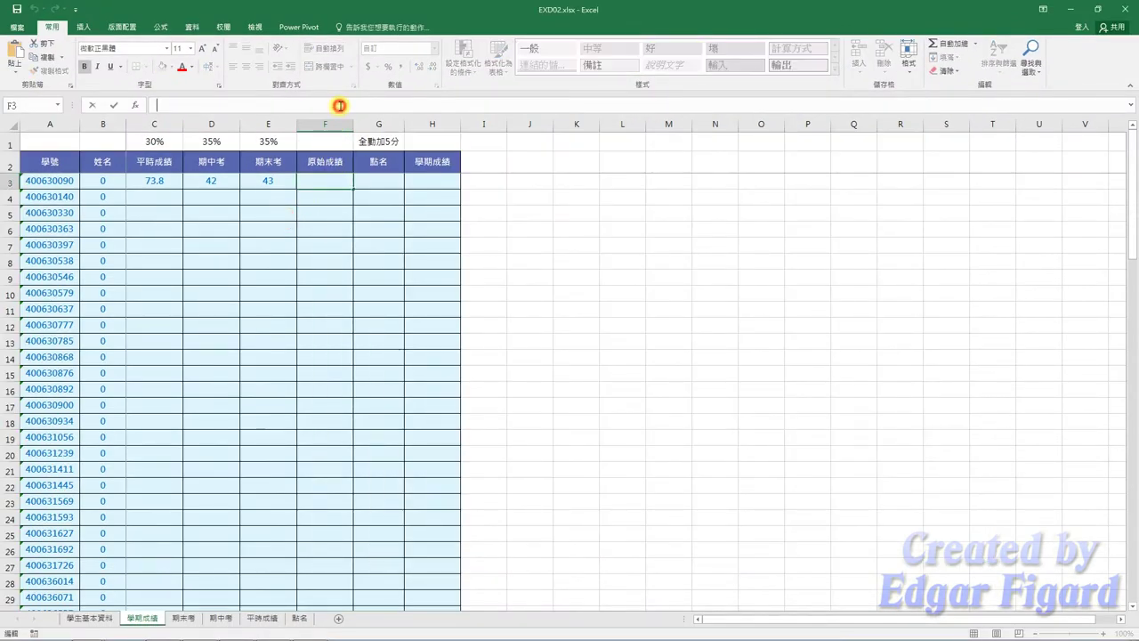
key("ctrl+v")
key("Return")
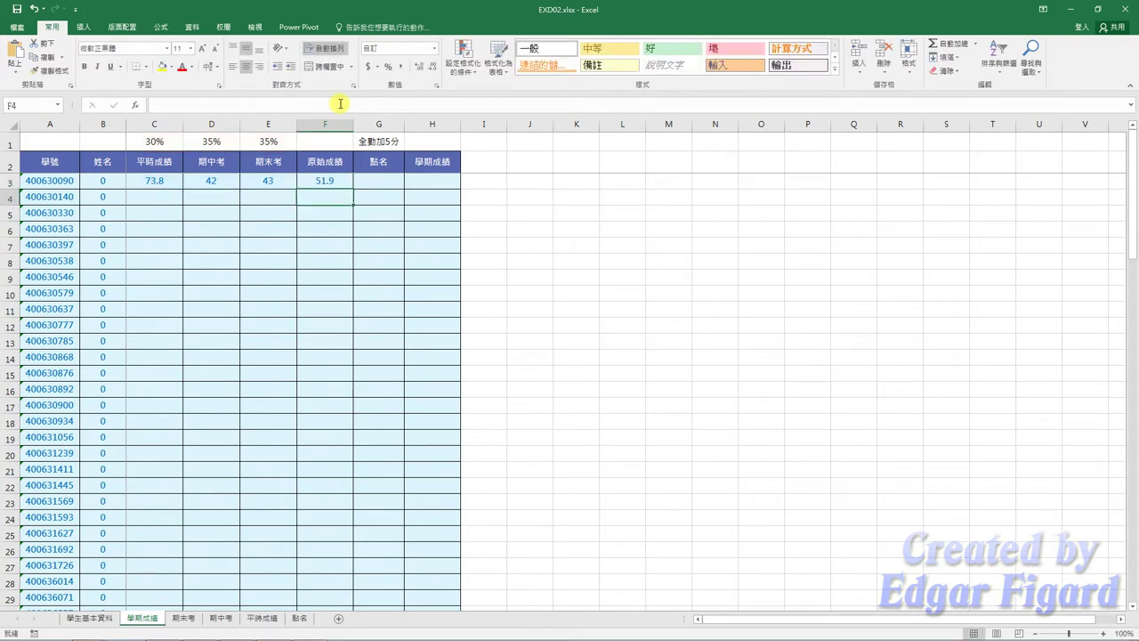
- Select G3 and copy the attendance bonus IF formula from the notes
left_click(392, 177)
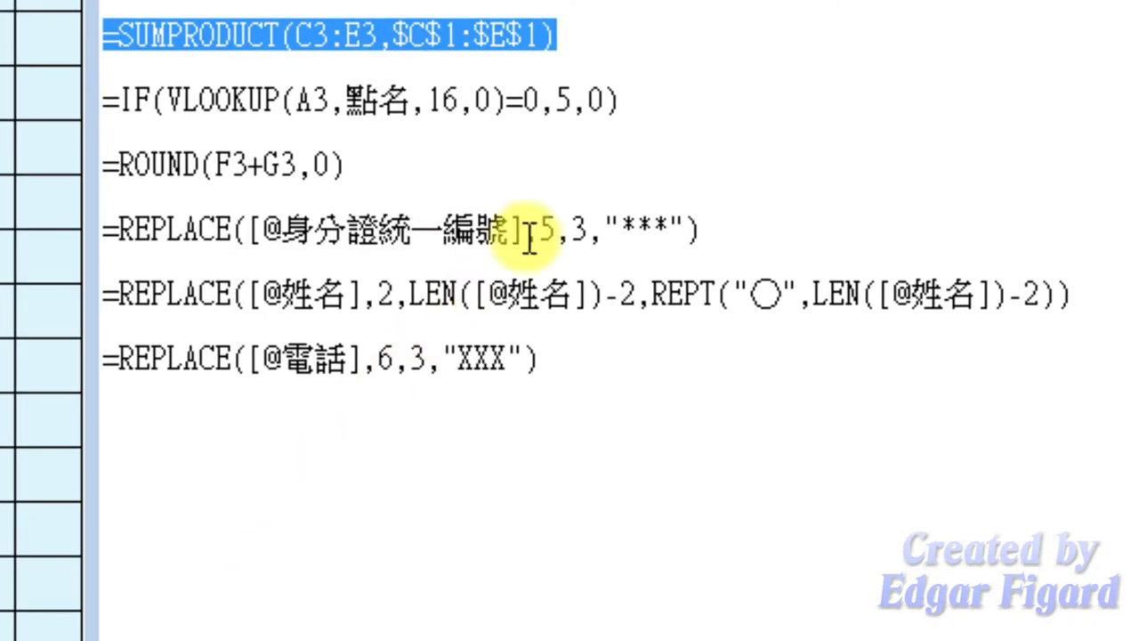
left_click(656, 78)
mouse_move(648, 94)
left_mouse_down()
mouse_move(104, 101)
mouse_move(641, 95)
left_mouse_up()
key("ctrl+c")
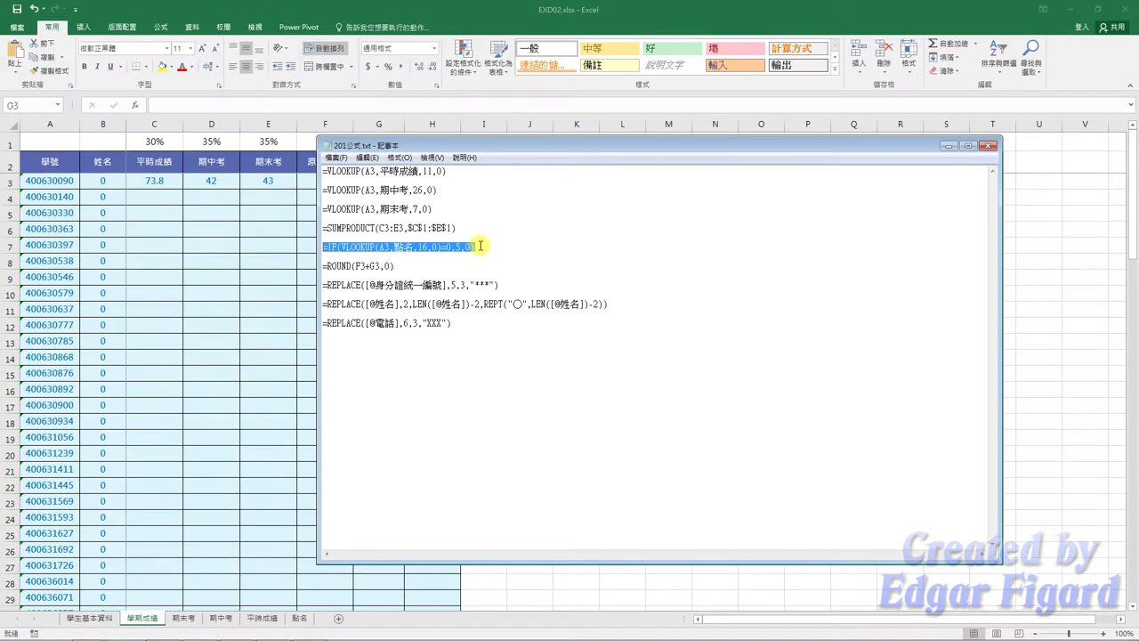
left_click(275, 211)
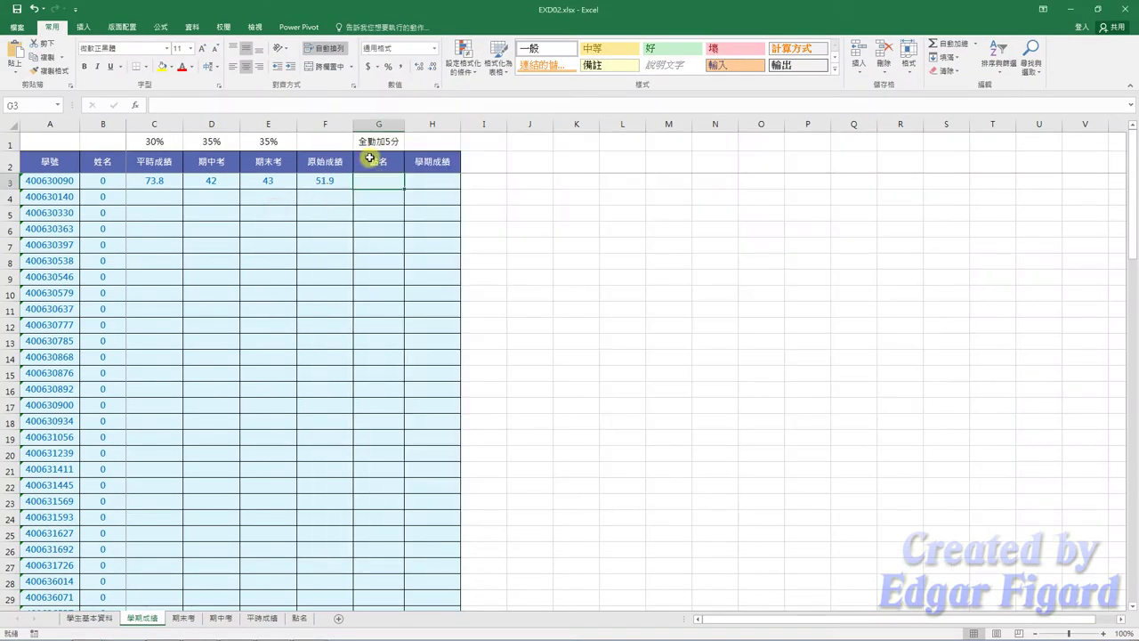
- Enter the attendance bonus IF formula in G3 and =ROUND(F3+G3,0) in H3
left_click(373, 100)
key("ctrl+v")
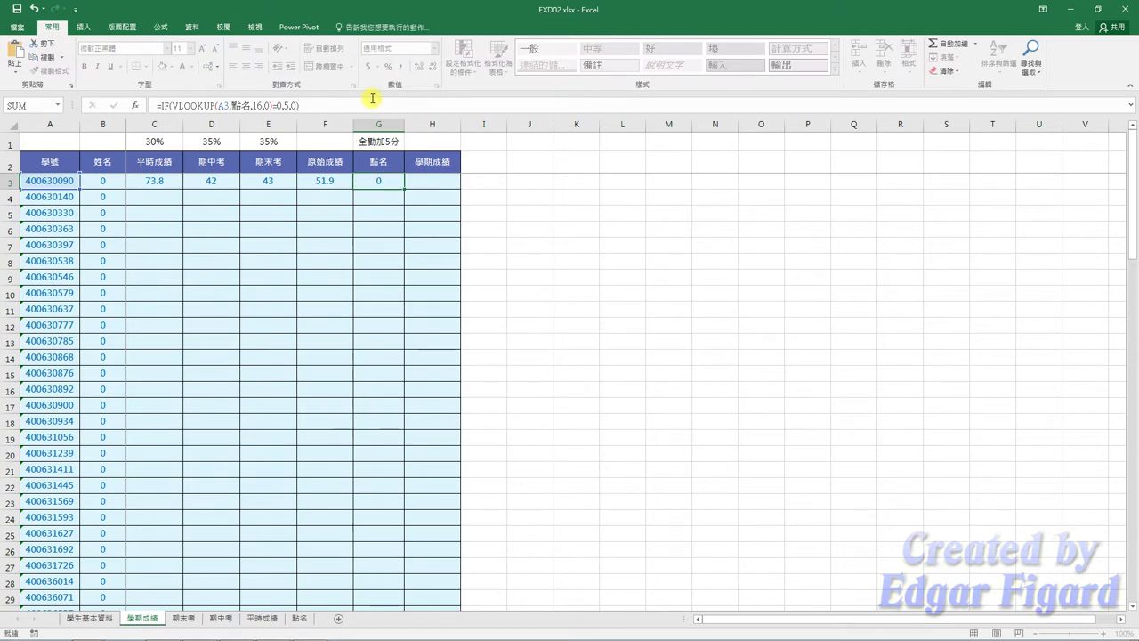
key("Return")
left_click(426, 178)
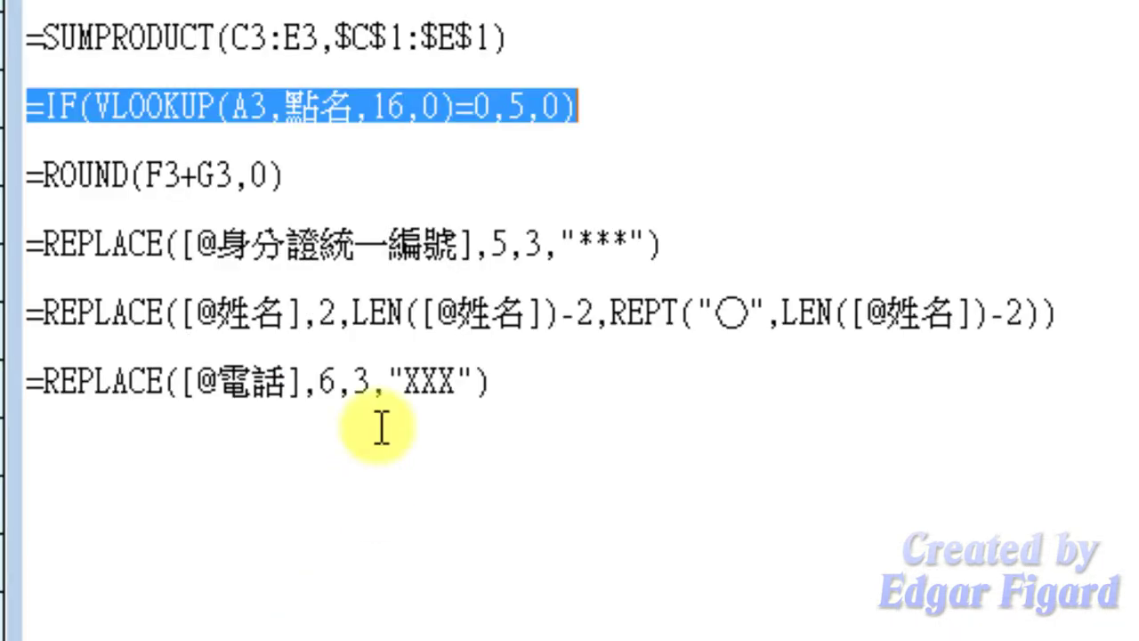
left_click_drag(326, 173, 25, 175)
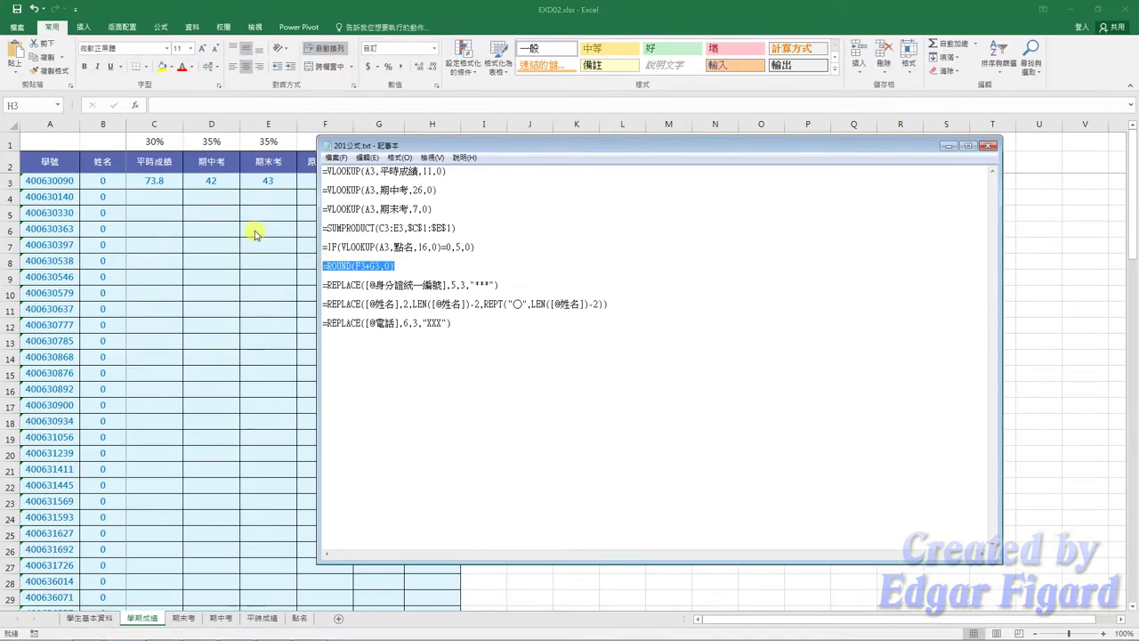
left_click(255, 234)
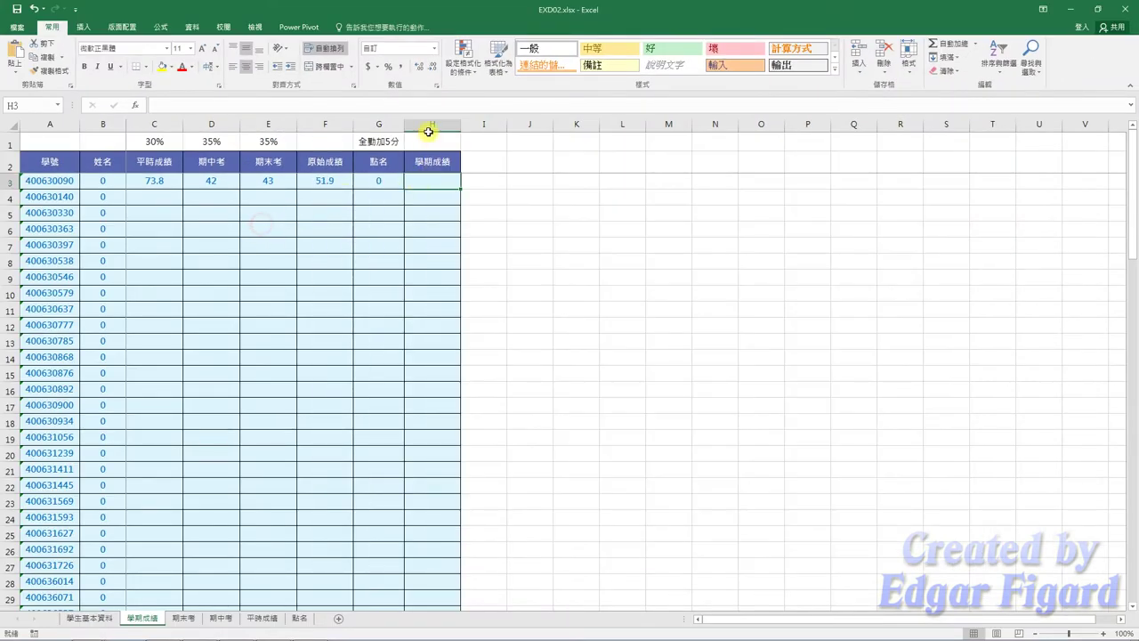
left_click(434, 105)
type("=ROUND(F3+G3,0)")
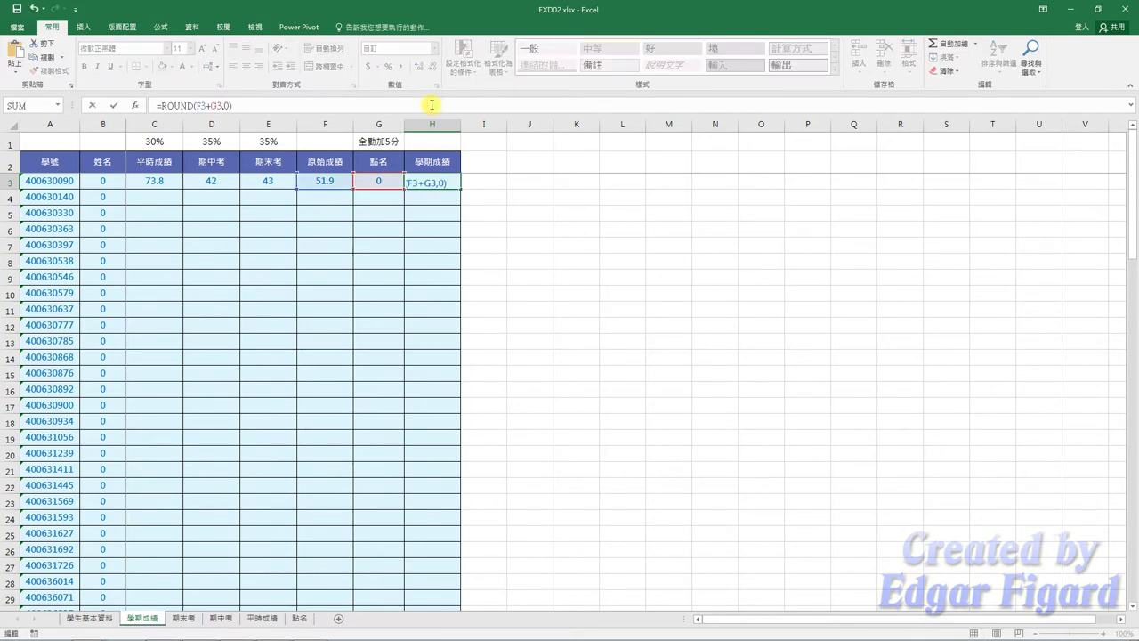
key("Return")
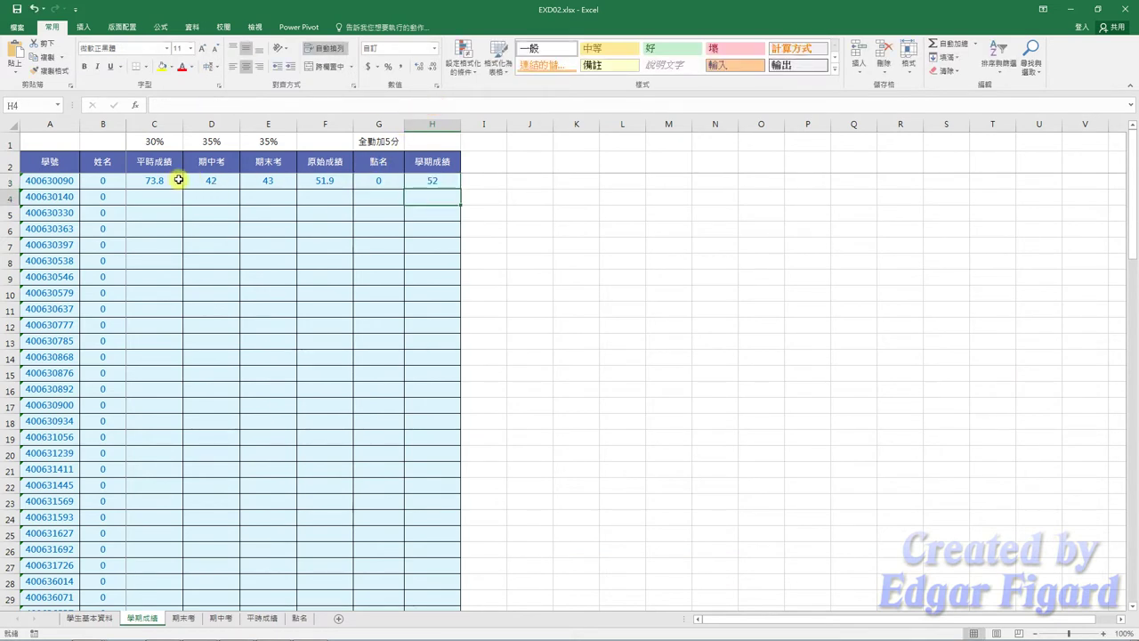
- Fill C3:H3 down to every student, giving the first student a 學期成績 of 52
left_click_drag(179, 179, 451, 183)
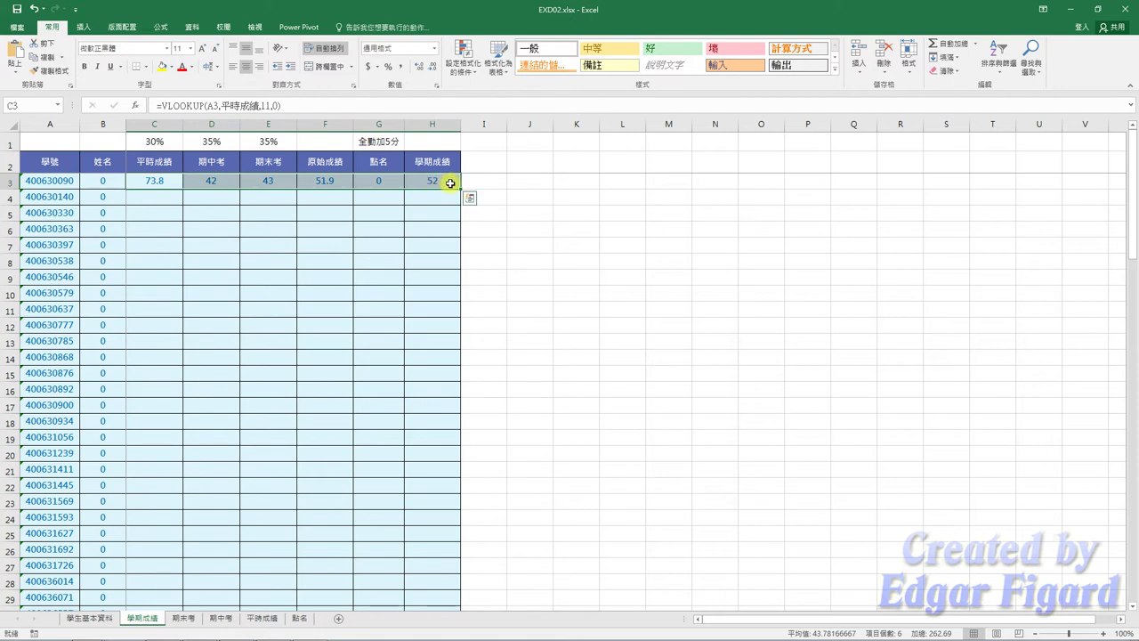
double_click(459, 188)
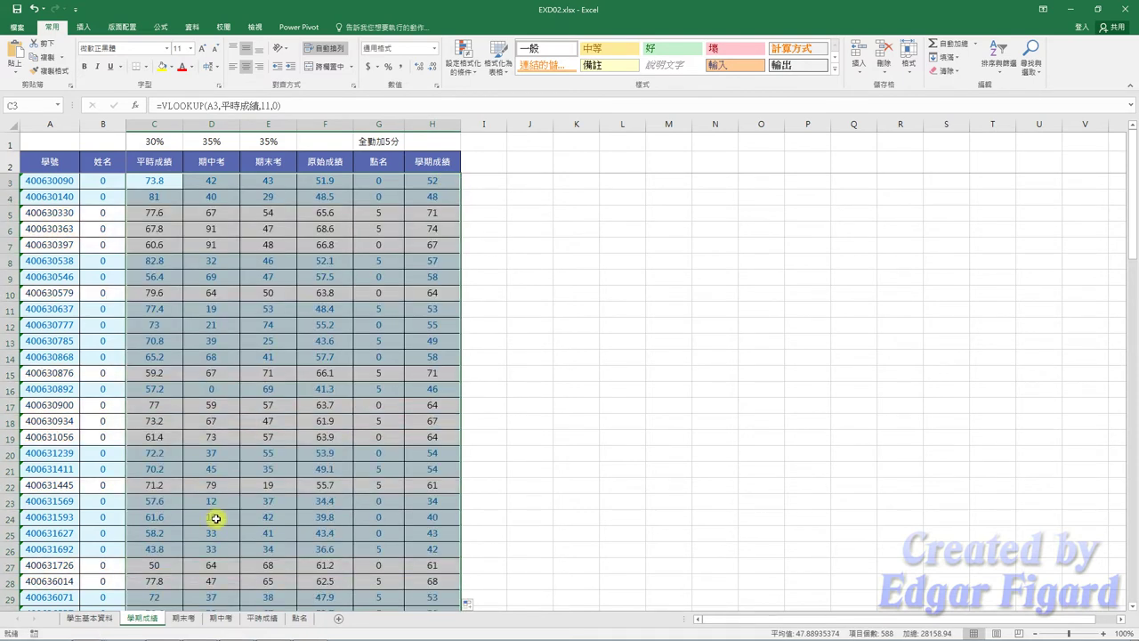
left_click(106, 622)
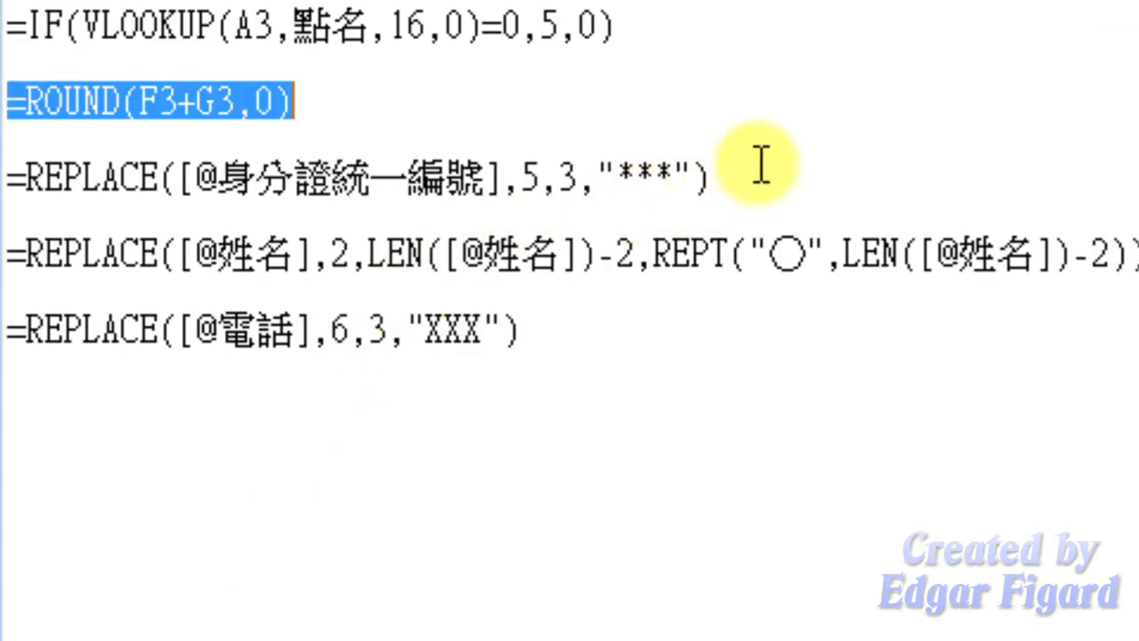
left_click_drag(716, 173, 7, 174)
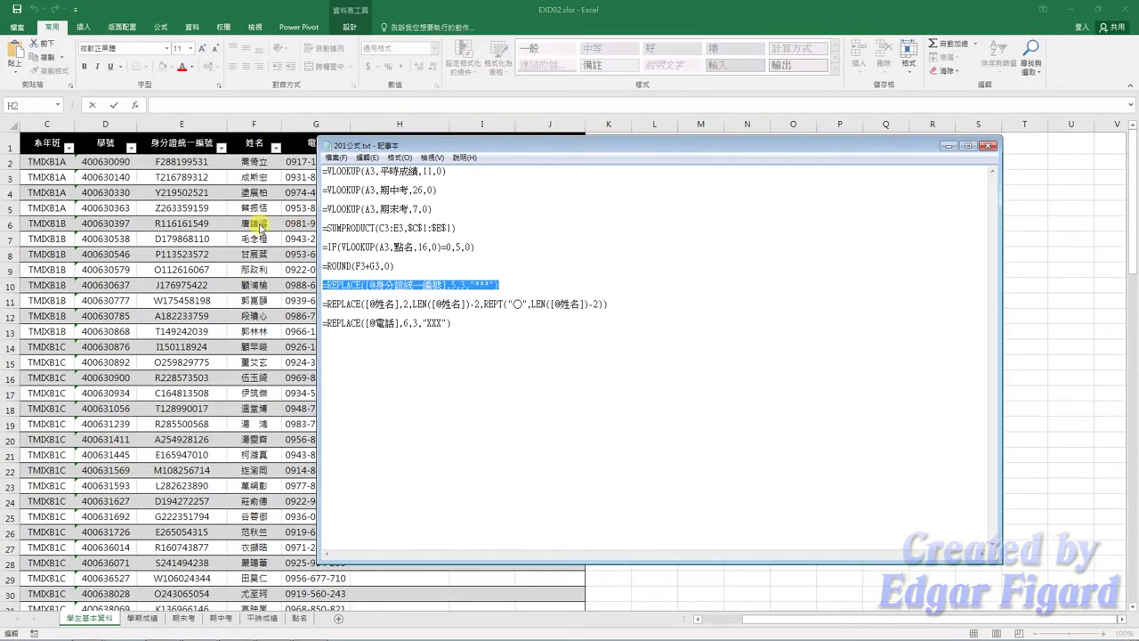
left_click(257, 224)
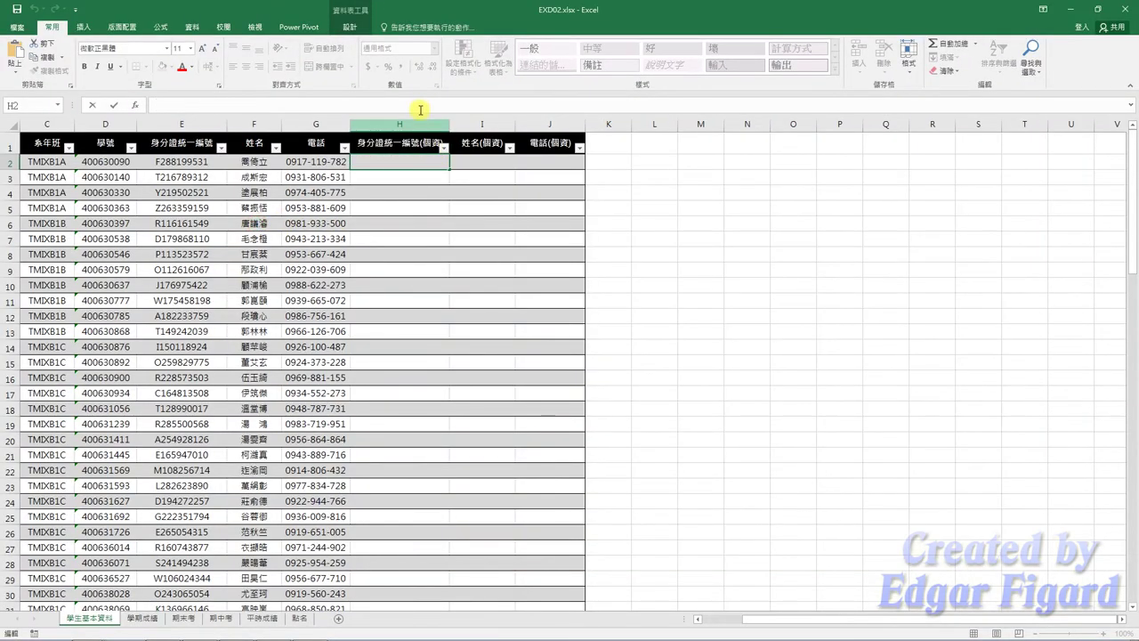
type("=REPLACE([@身分證統一編號],5,3,\"***\")")
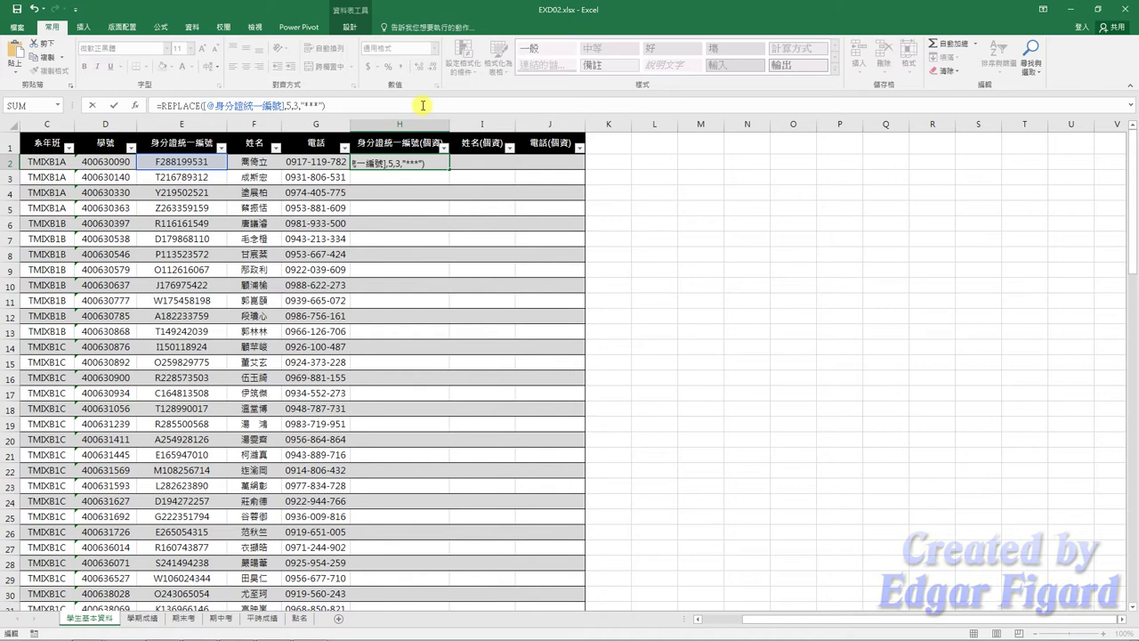
key("Return")
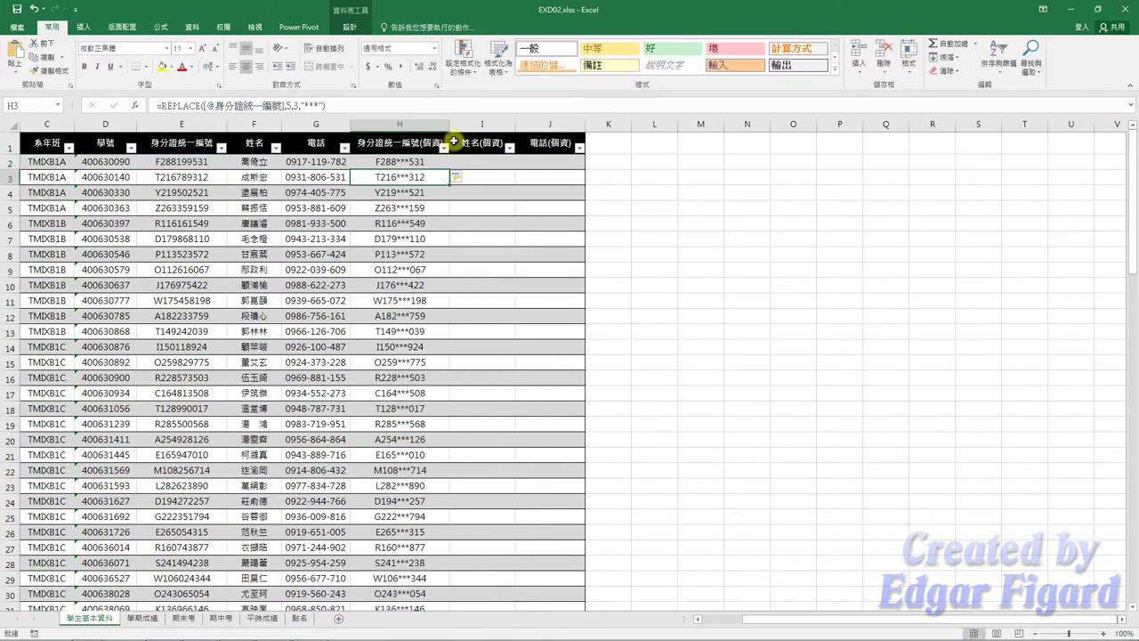
left_click(477, 159)
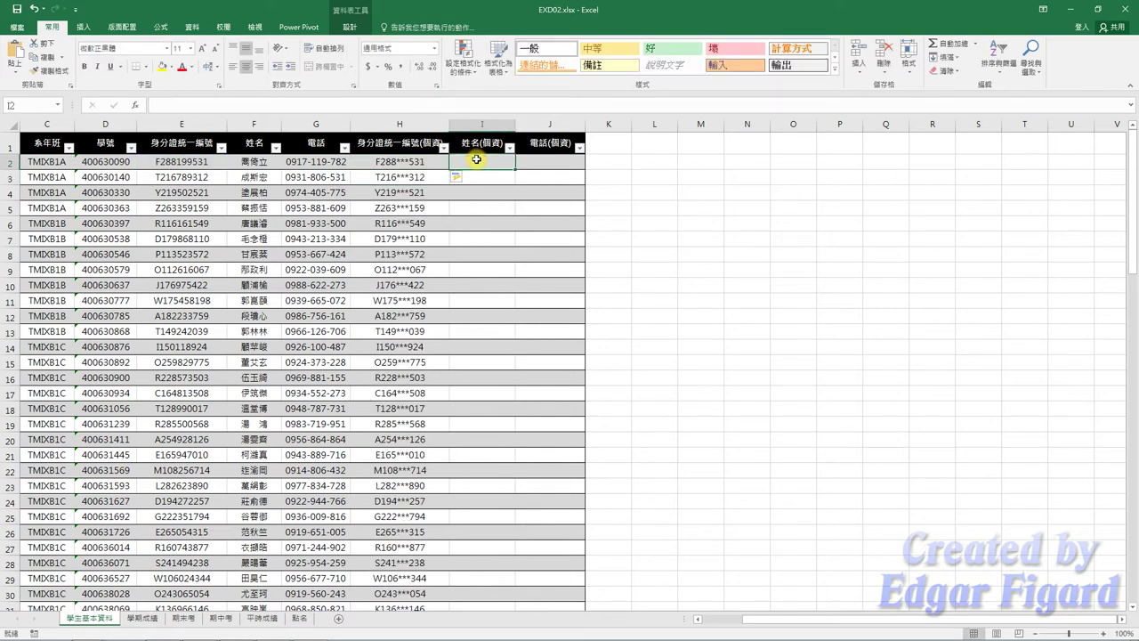
left_click(648, 164)
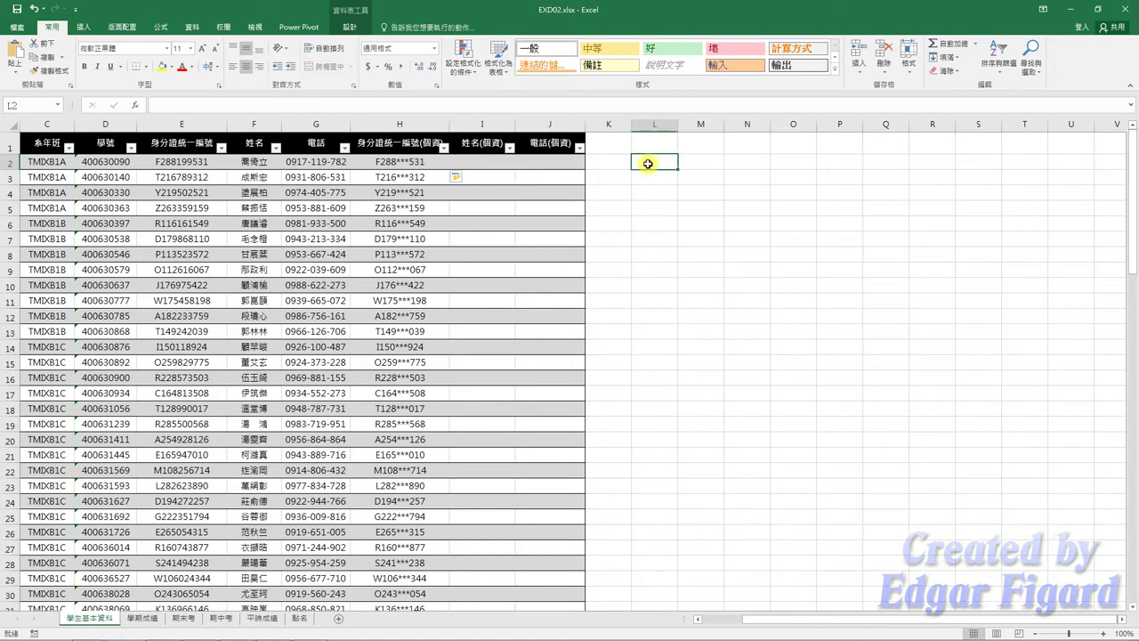
left_click(83, 27)
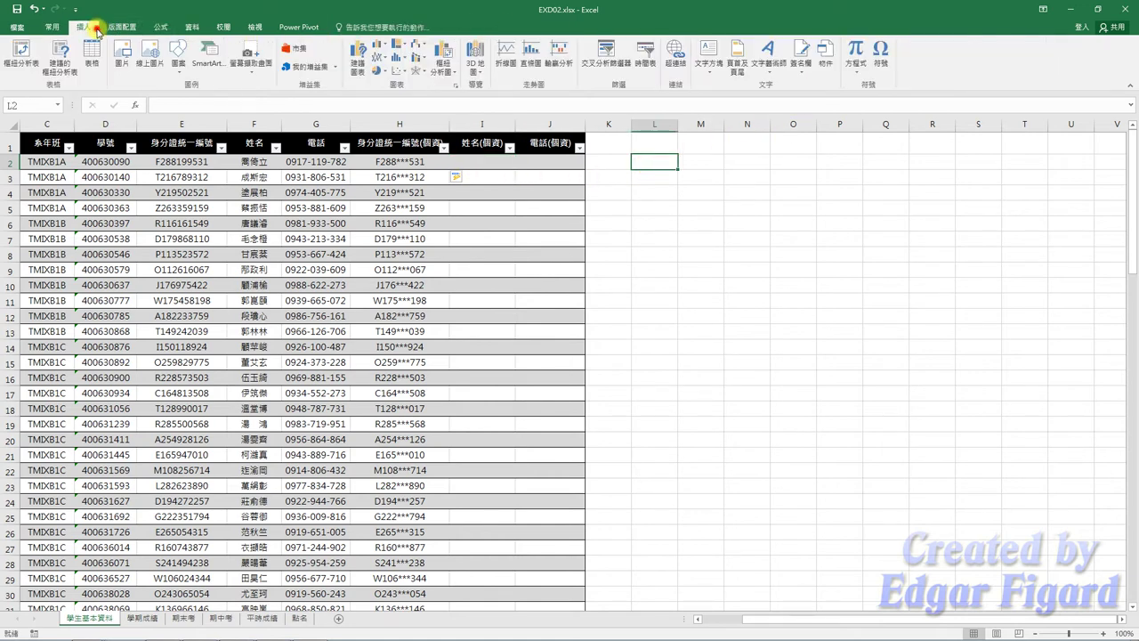
left_click(883, 56)
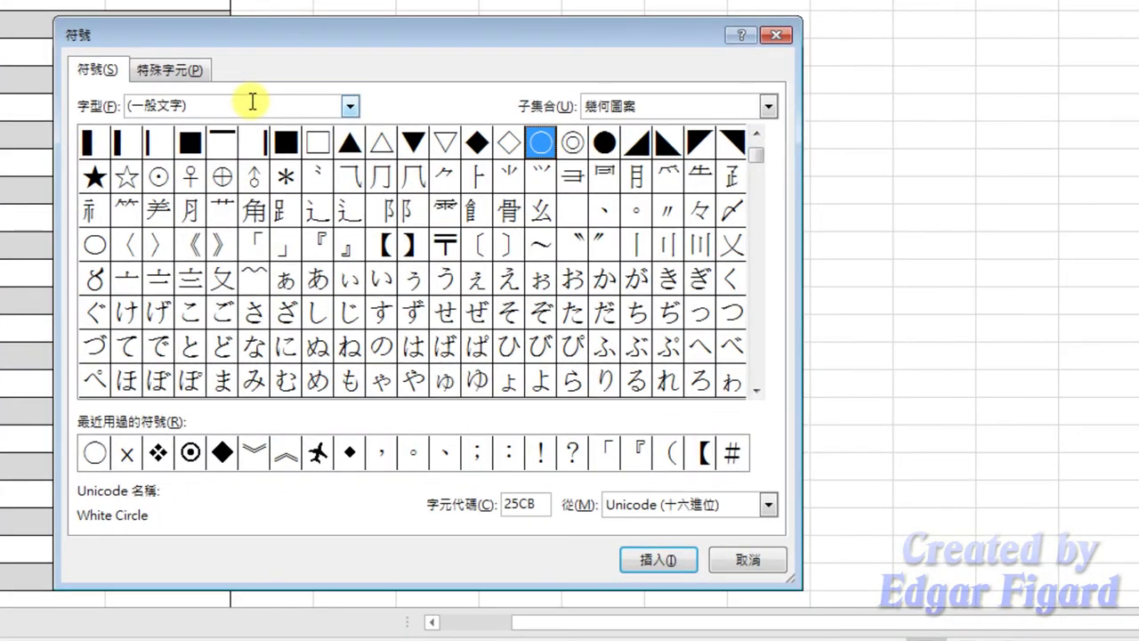
left_click_drag(208, 103, 142, 103)
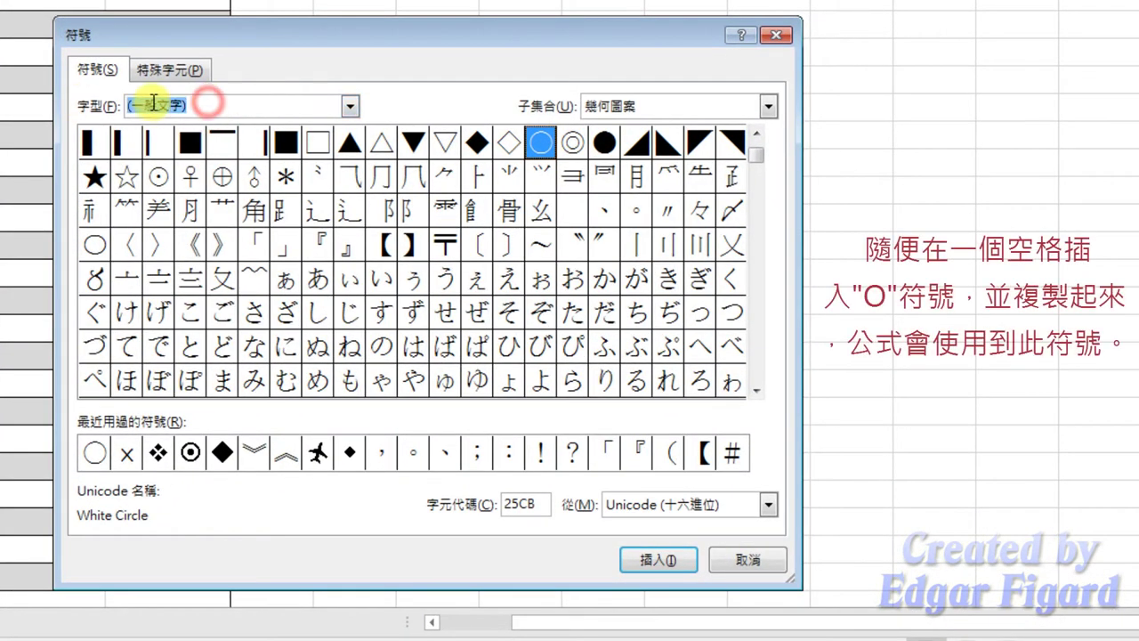
left_click_drag(532, 504, 445, 504)
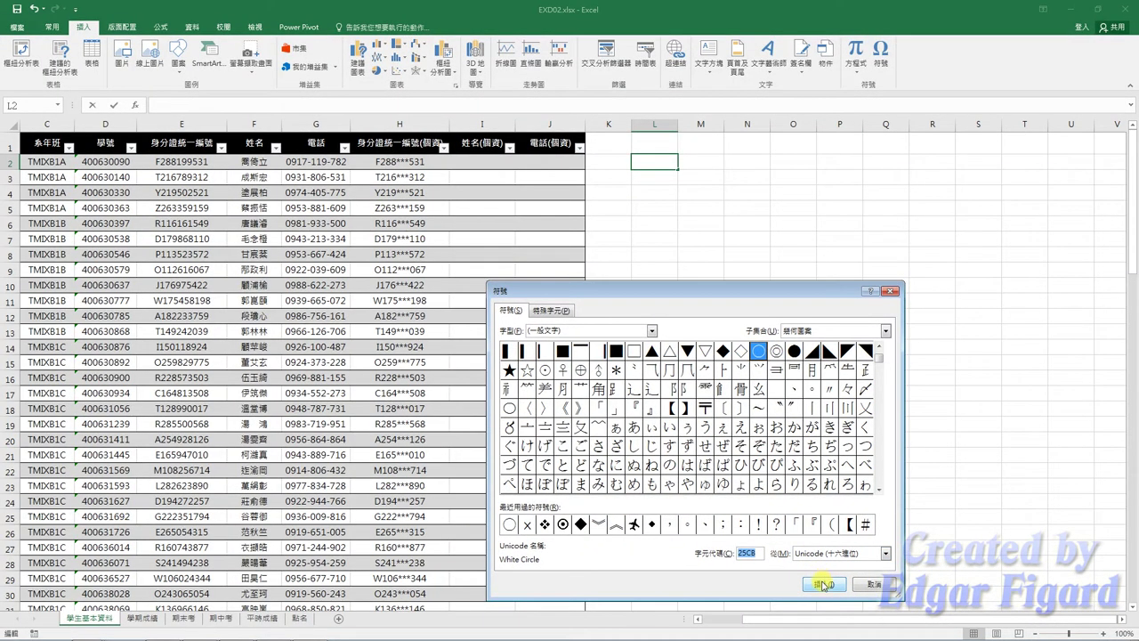
left_click(822, 585)
left_click(885, 583)
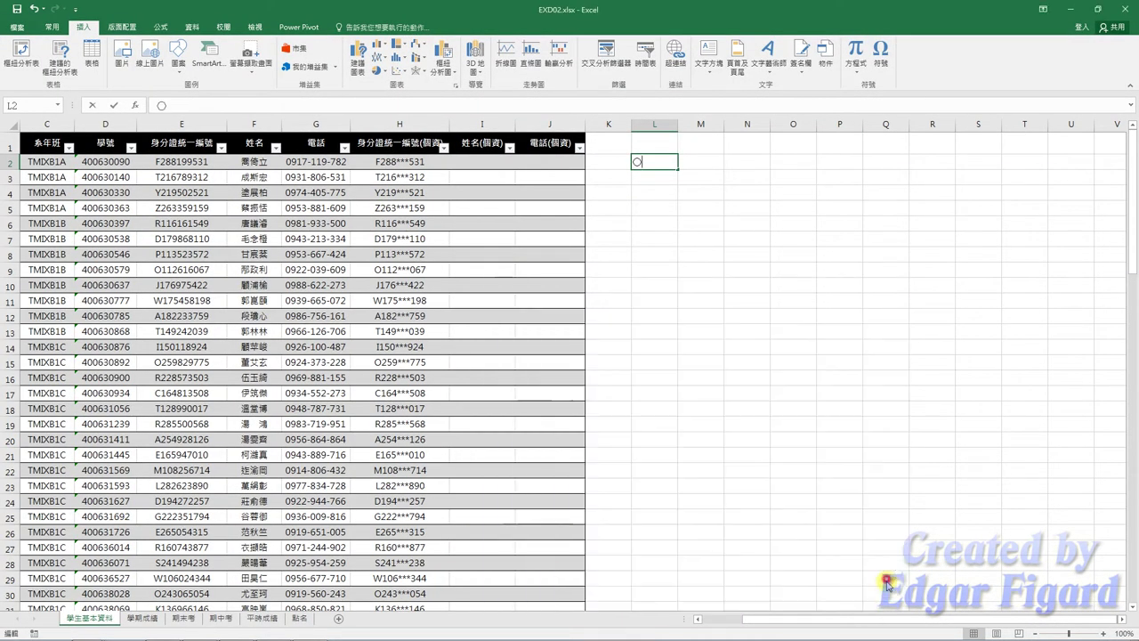
left_click_drag(666, 163, 627, 162)
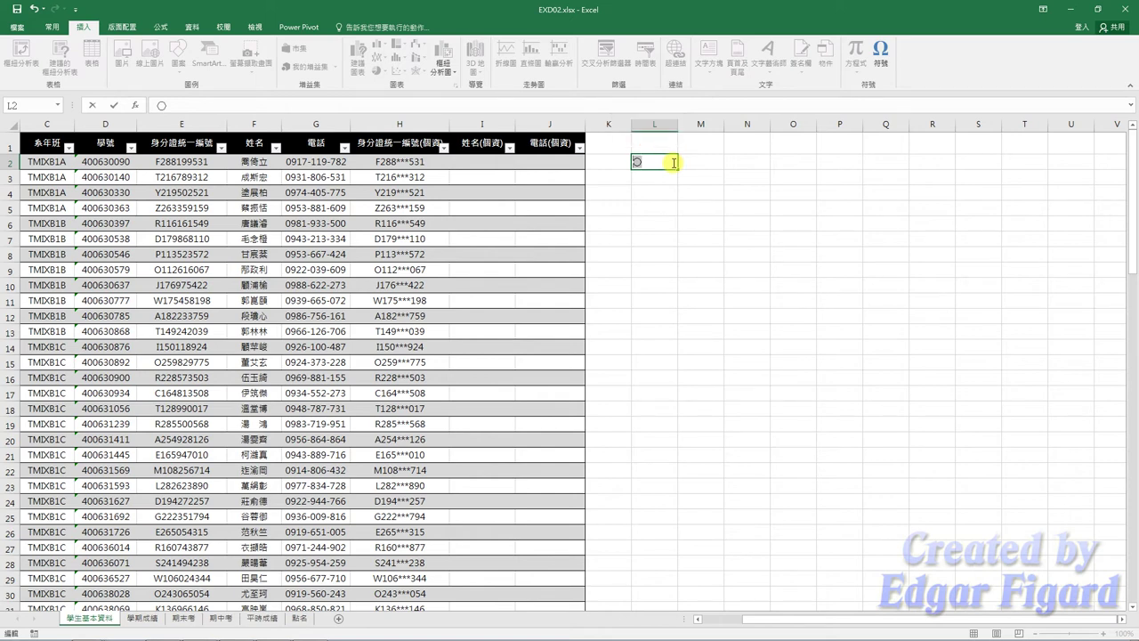
key("Escape")
mouse_move(403, 634)
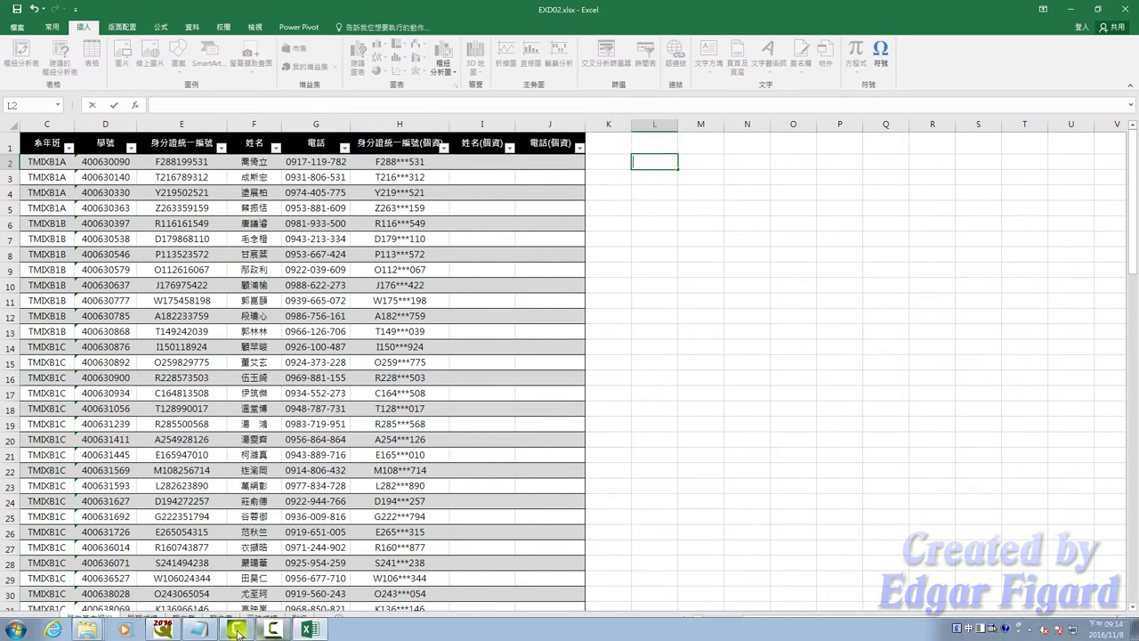
- Enter the REPLACE/REPT name-masking formula in I2, replacing each name's middle characters with ○
left_click(207, 633)
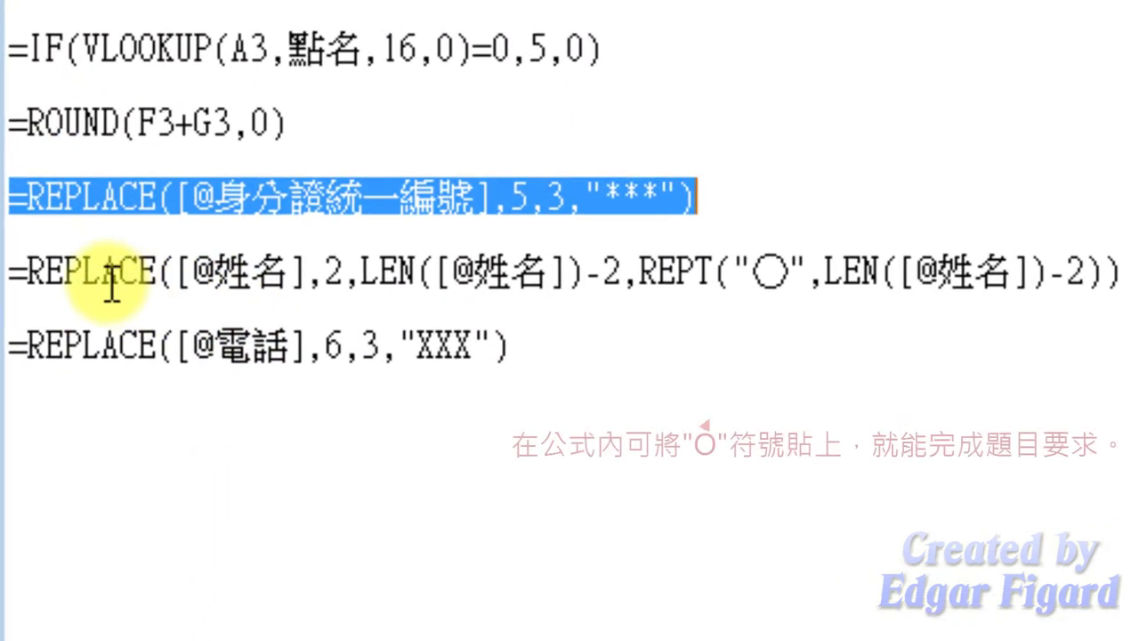
left_click_drag(30, 264, 1132, 271)
key("ctrl+c")
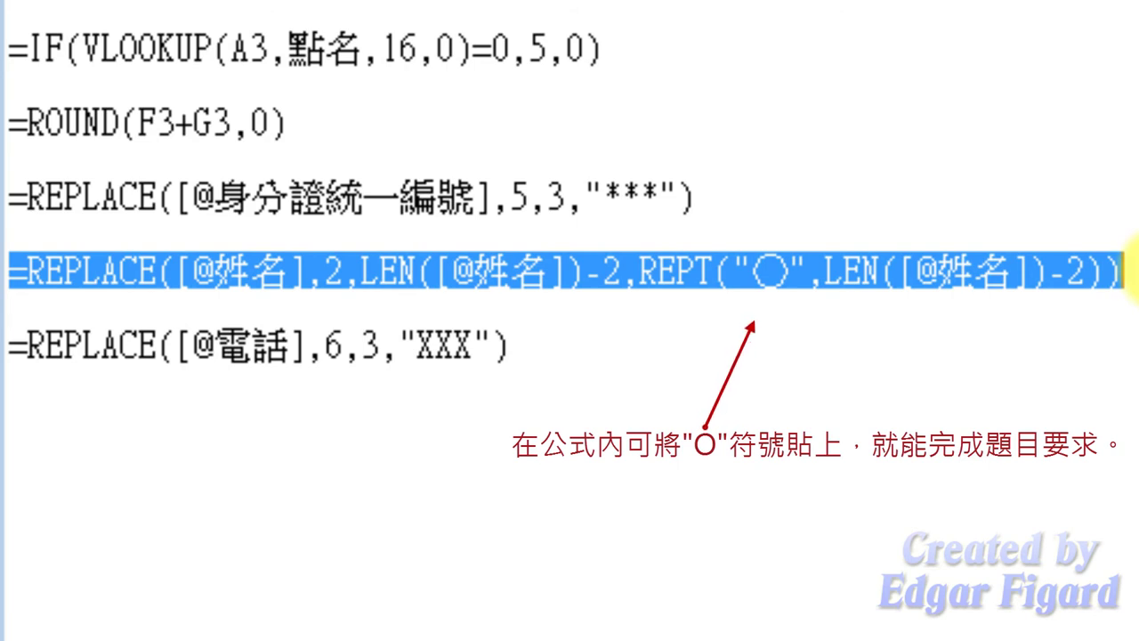
double_click(758, 264)
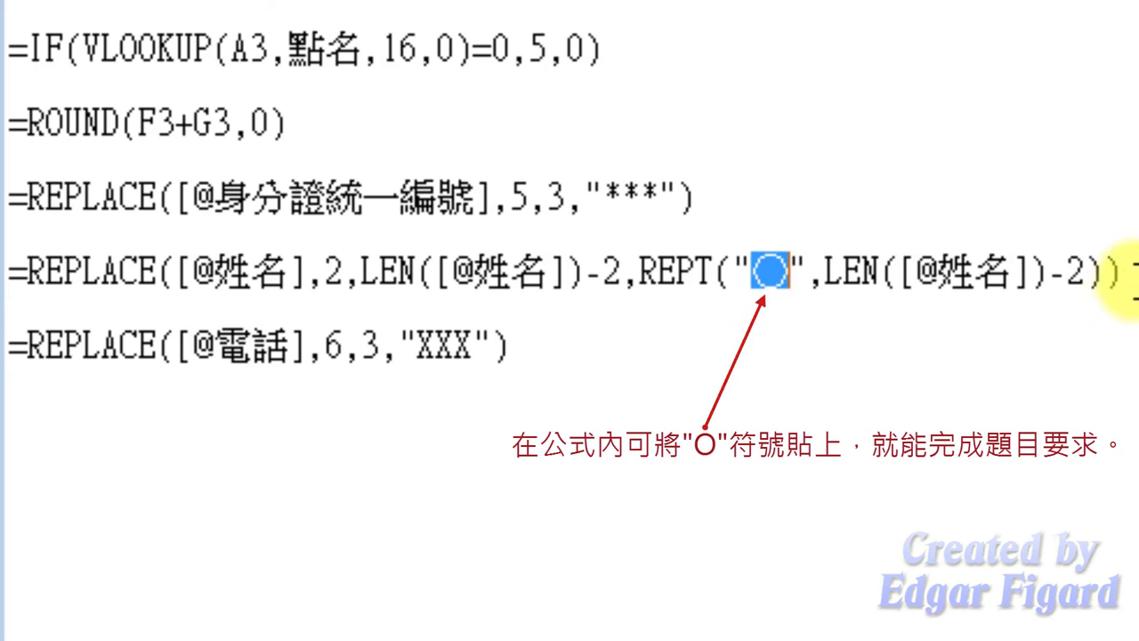
left_click_drag(1123, 270, 12, 267)
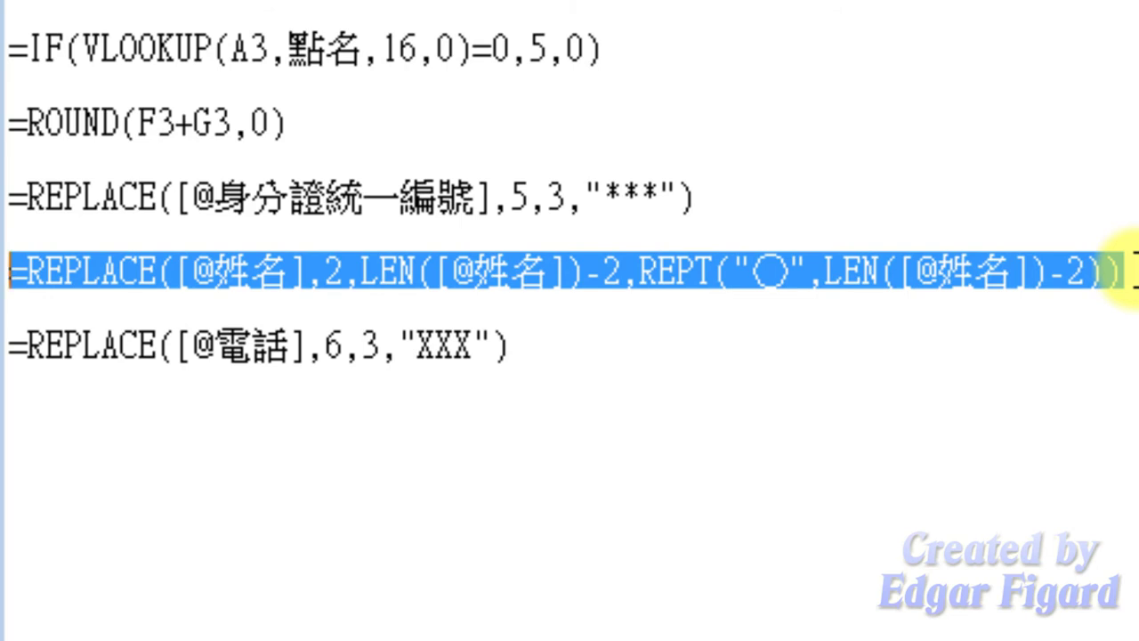
left_click(1134, 269, "shift")
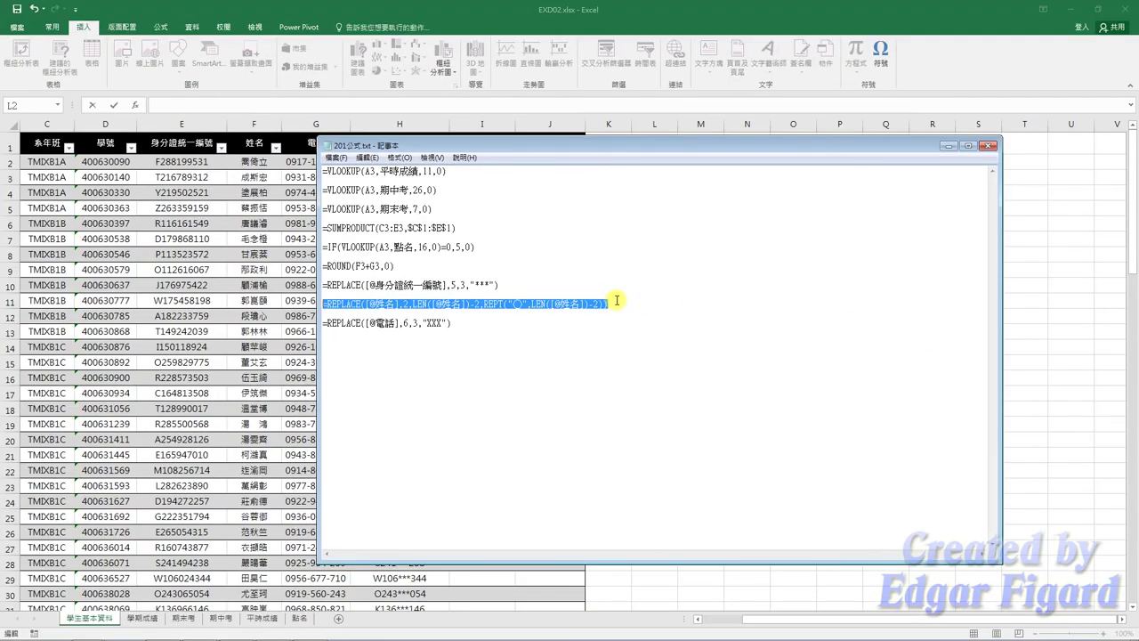
key("alt+Tab")
left_click(485, 171)
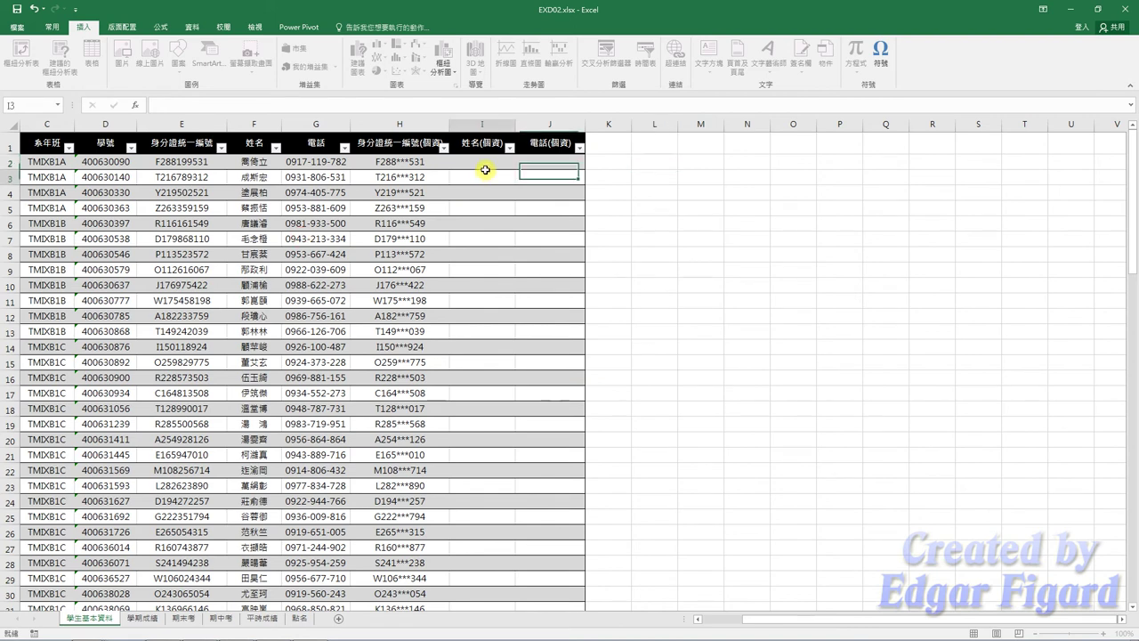
left_click(484, 163)
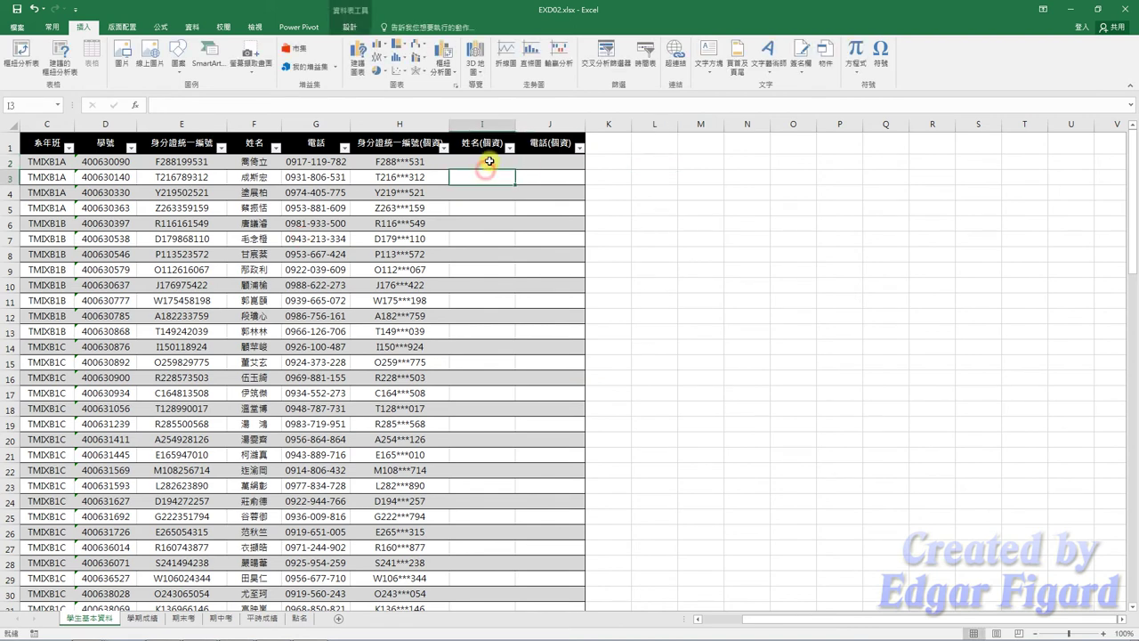
left_click(480, 104)
key("ctrl+v")
key("Return")
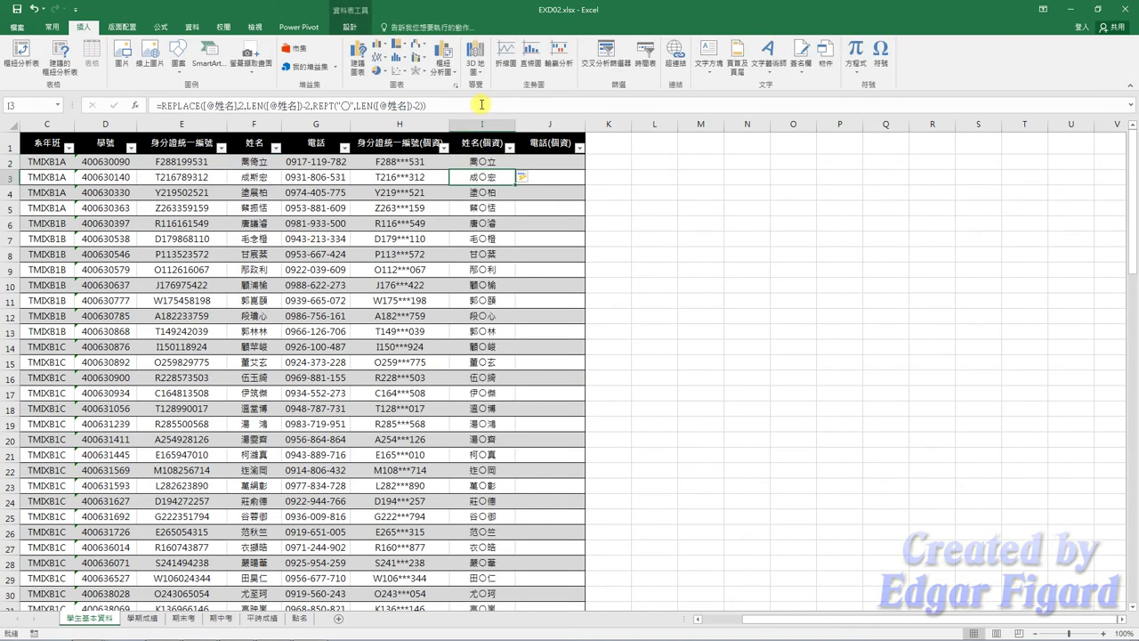
left_click(553, 163)
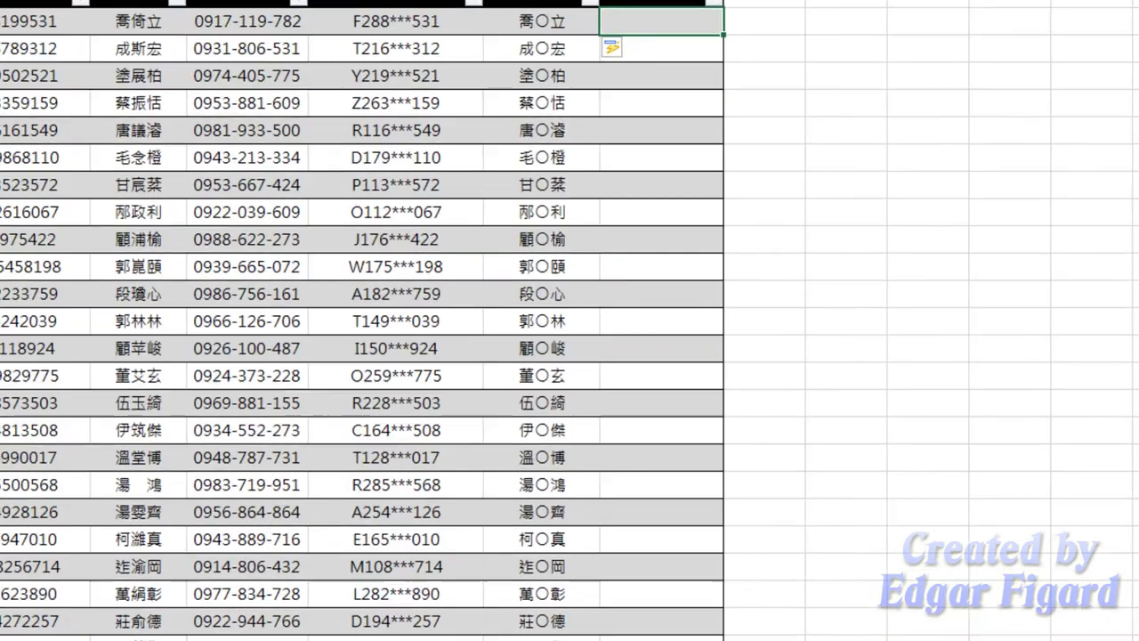
left_click(270, 633)
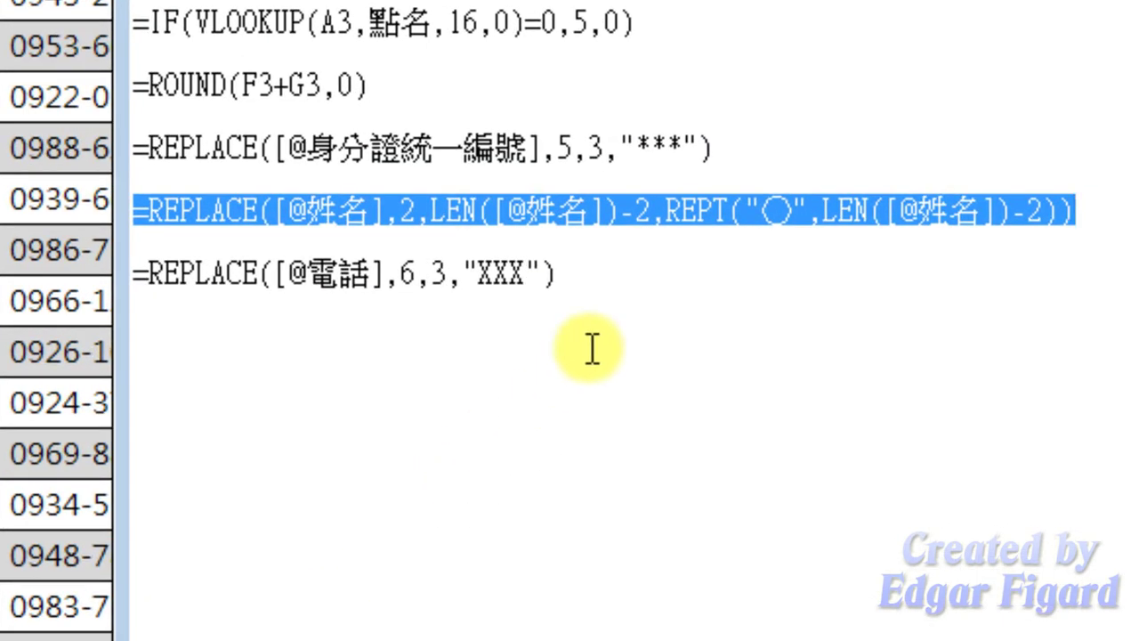
left_click_drag(579, 277, 135, 278)
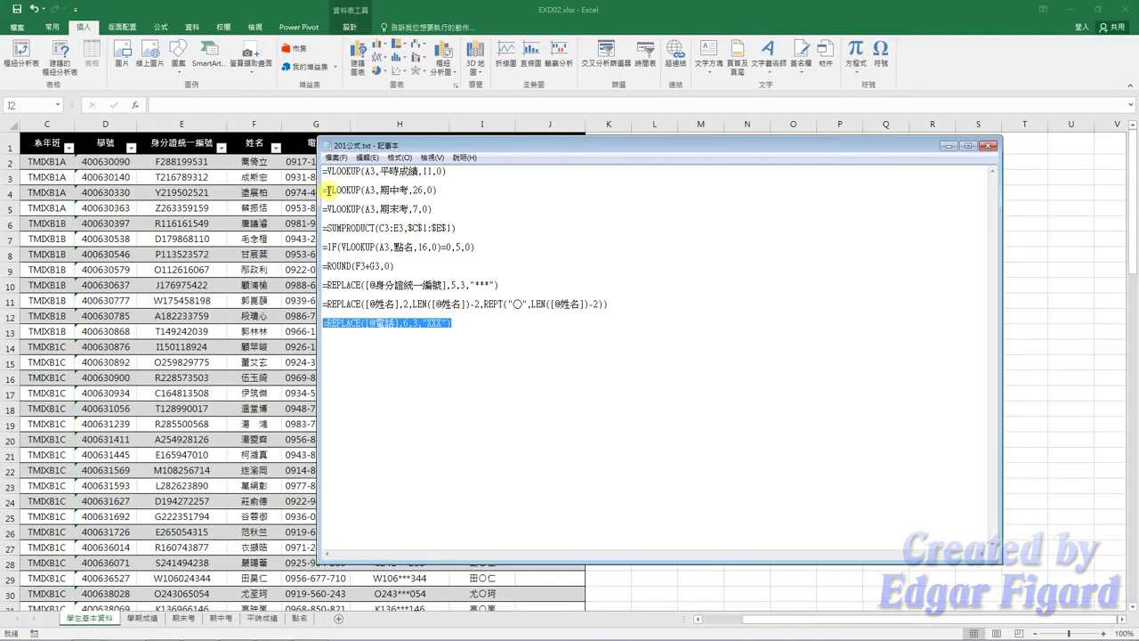
key("alt+Tab")
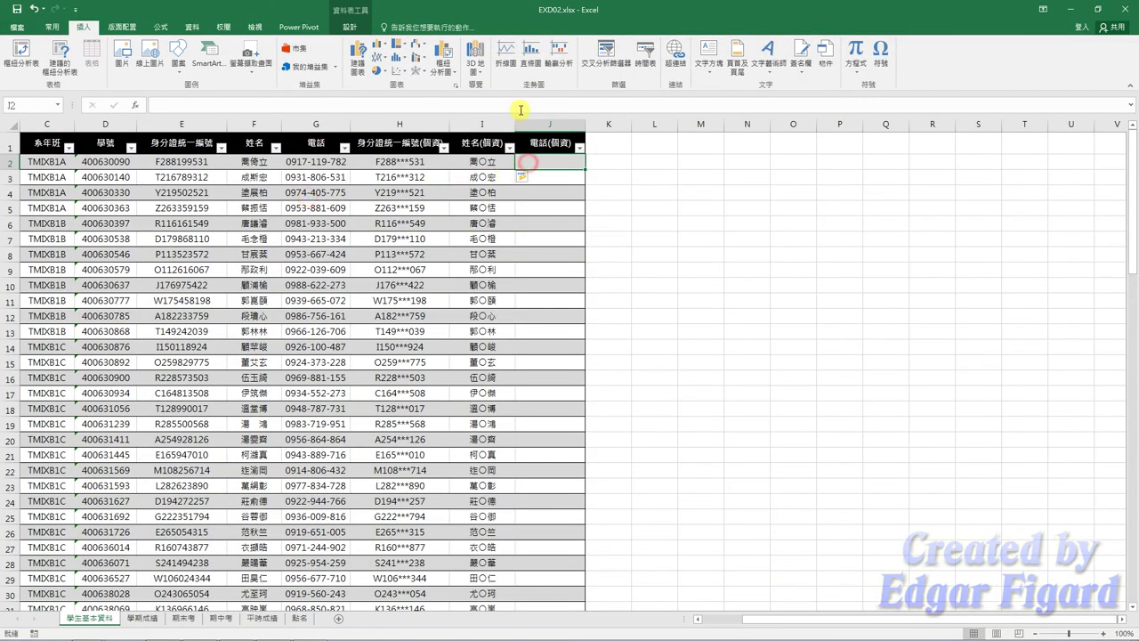
left_click(520, 107)
type("=REPLACE([@電話],6,3,\"XXX\")")
key("Return")
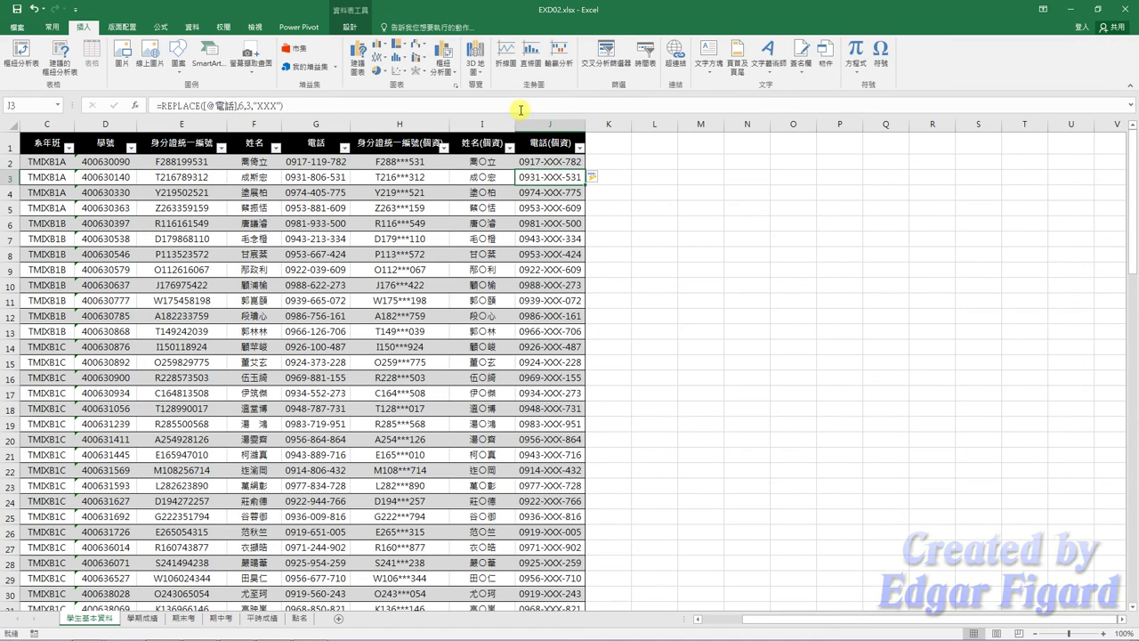
- Hide the original ID, name and phone columns E through G
left_click_drag(217, 124, 301, 124)
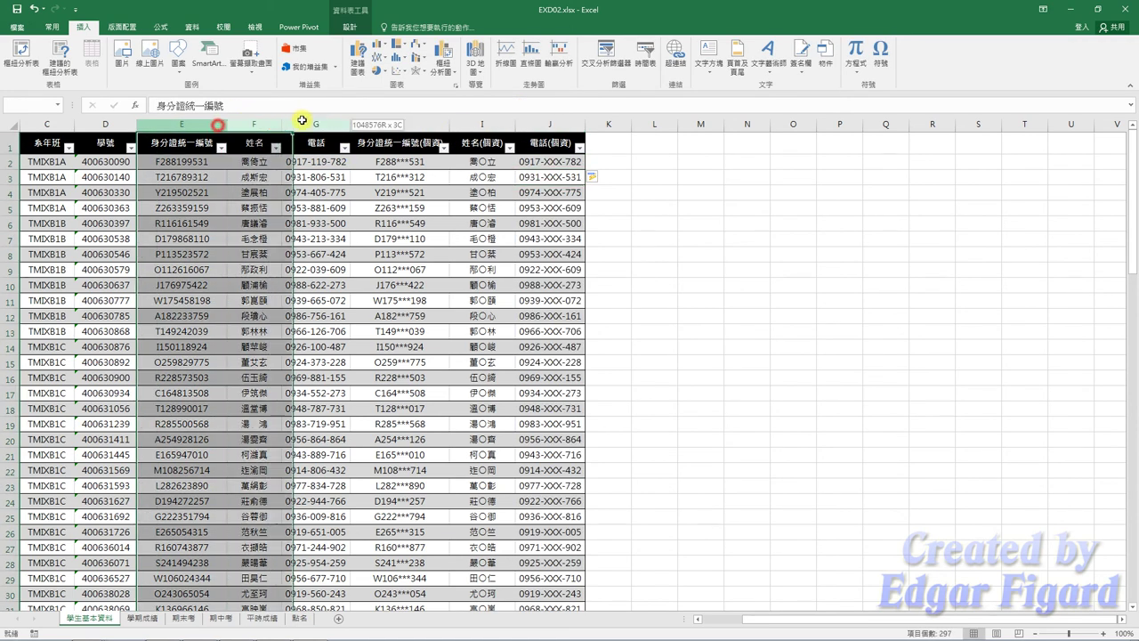
right_click(302, 123)
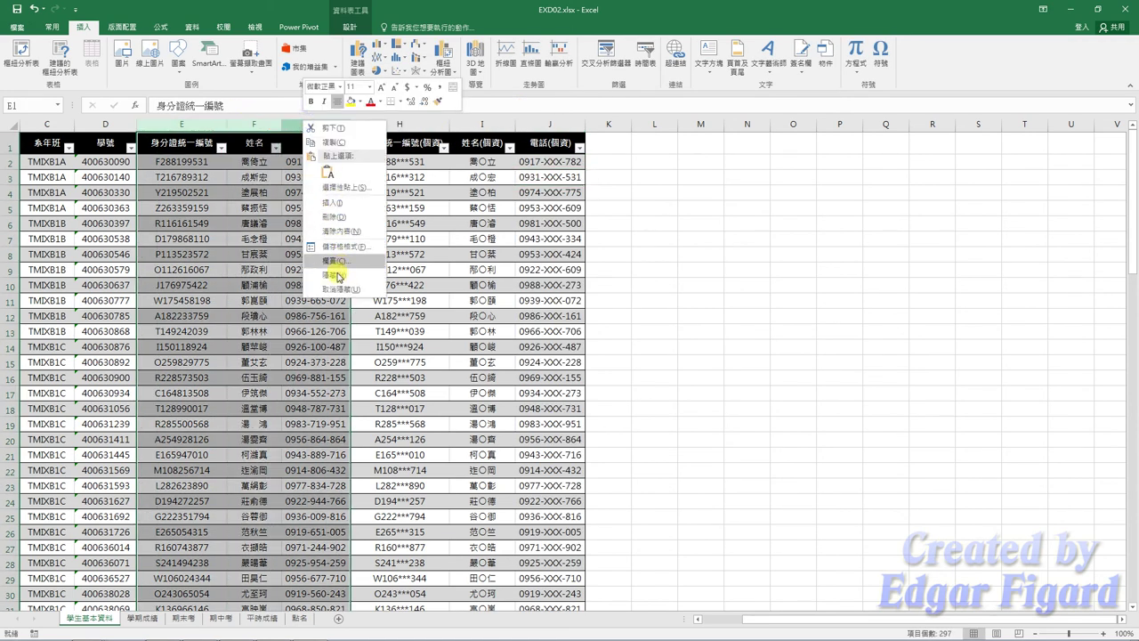
left_click(335, 275)
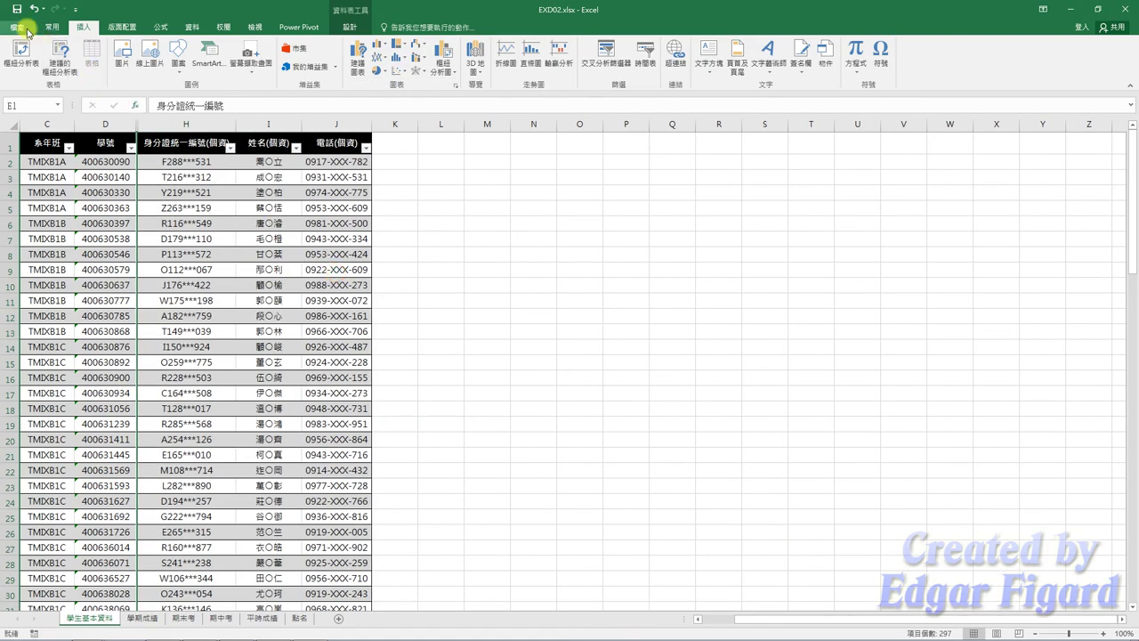
- Save the workbook as EXa02.xlsx in the EX02 folder and minimize Excel
left_click(18, 27)
left_click(32, 144)
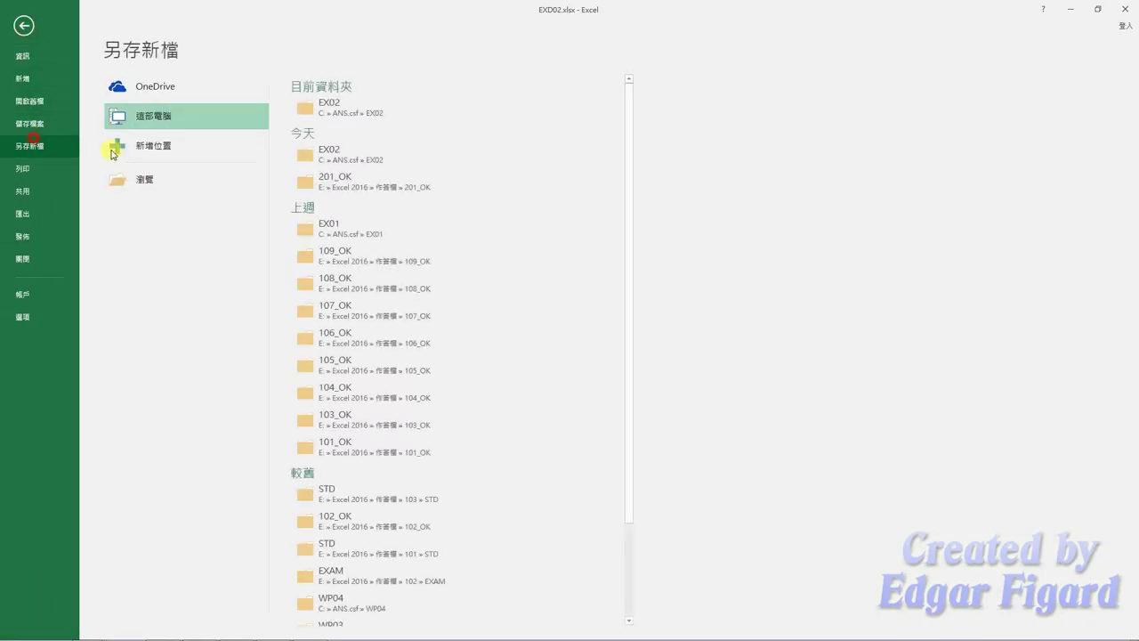
left_click(327, 108)
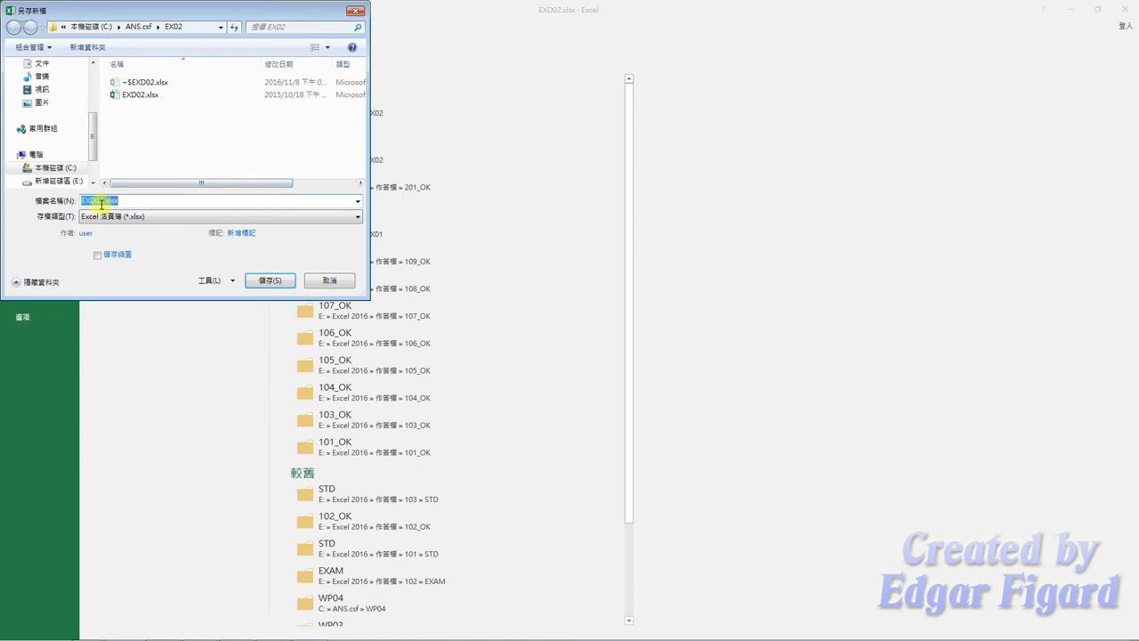
left_click(96, 200)
key("BackSpace")
type("a")
left_click(269, 278)
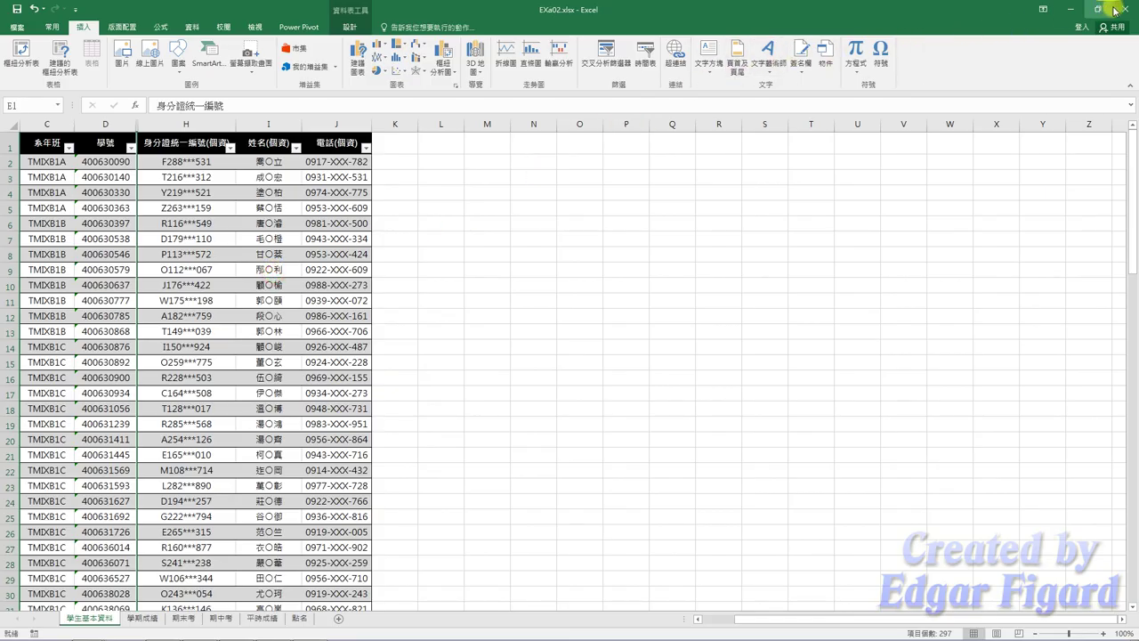
left_click(1070, 9)
- Grade exercise 201 學期成績 on the 術科評分 page and check Score.txt shows 10 out of 10
left_click(1091, 9)
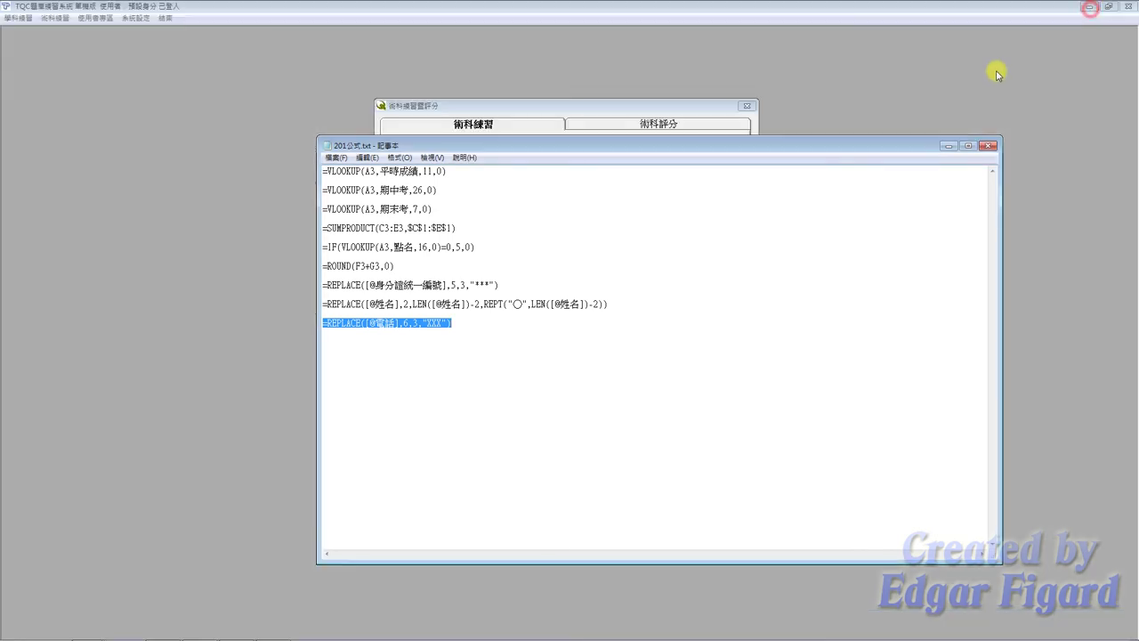
left_click(981, 79)
left_click(665, 122)
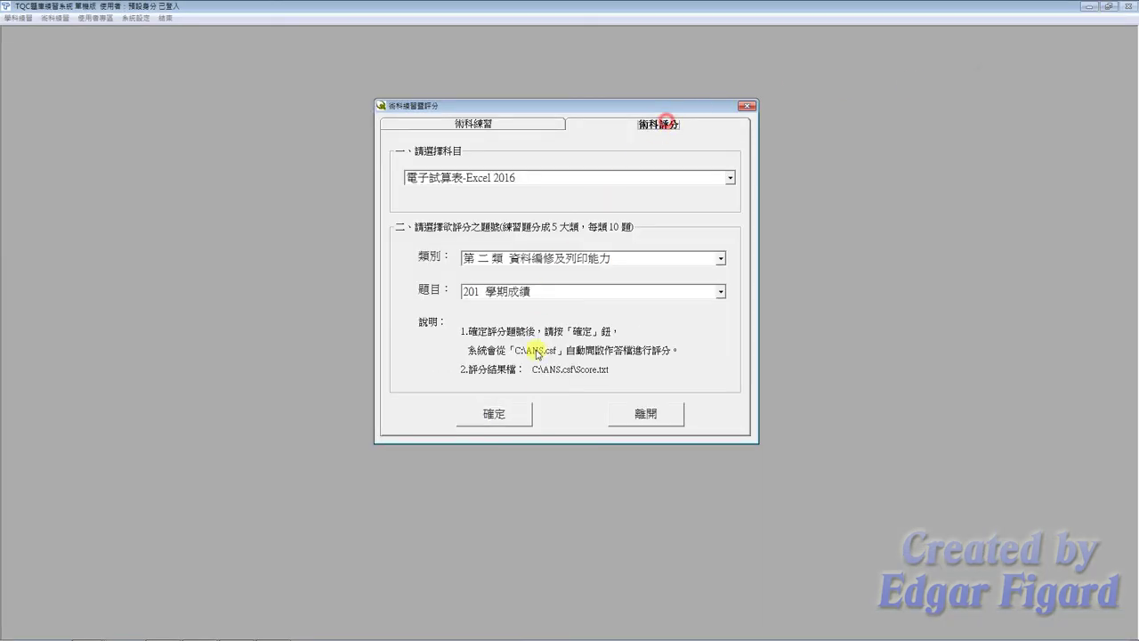
left_click(510, 413)
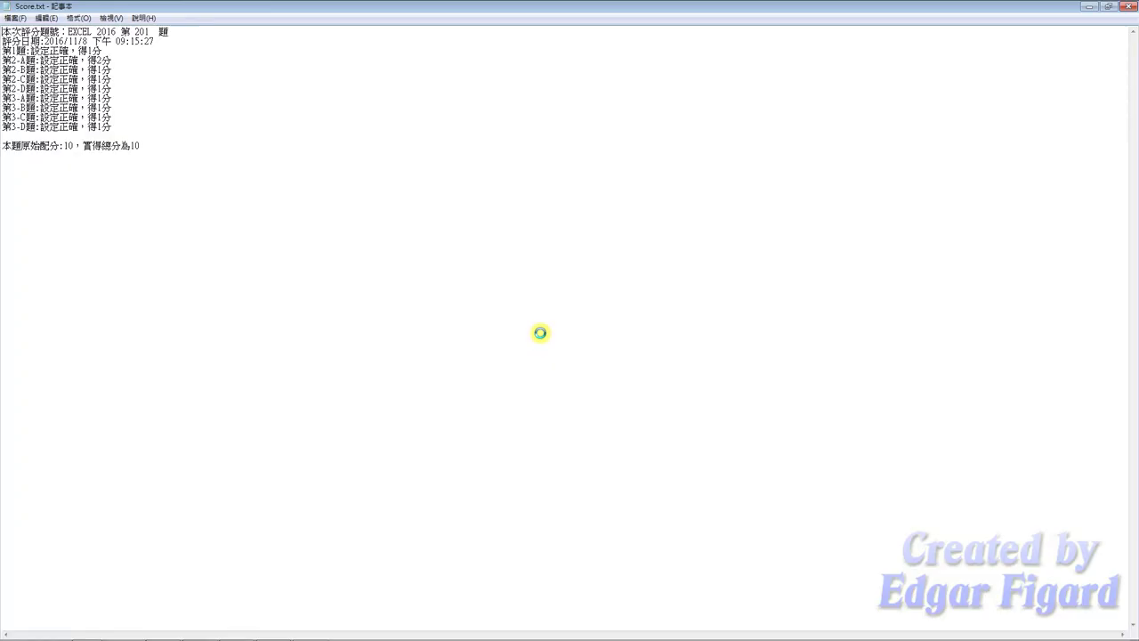
left_click_drag(140, 145, 3, 145)
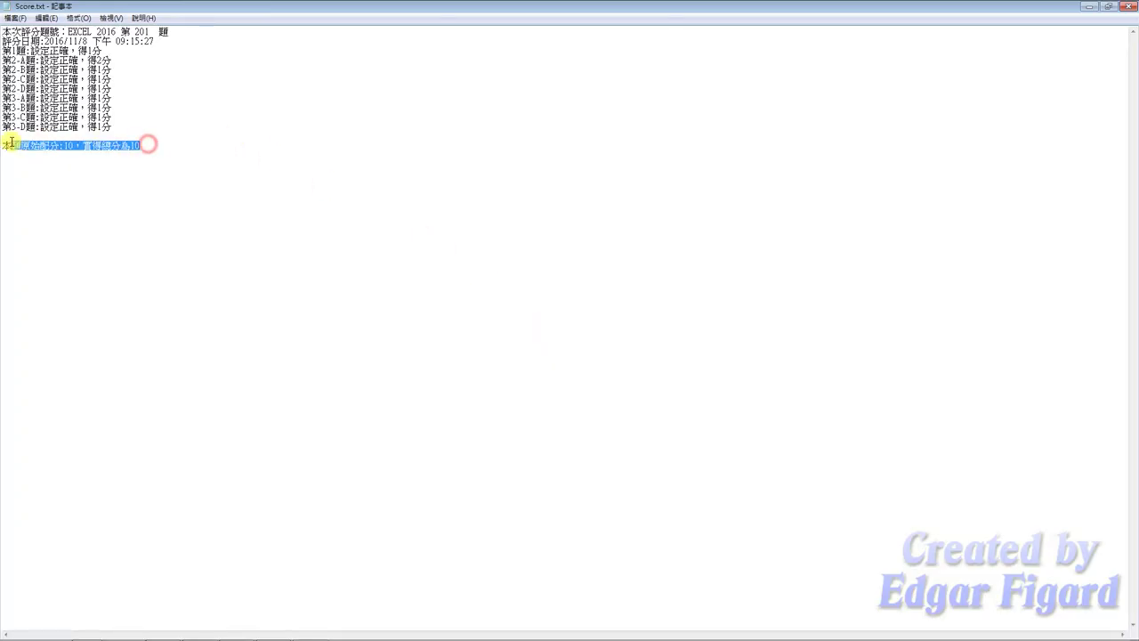